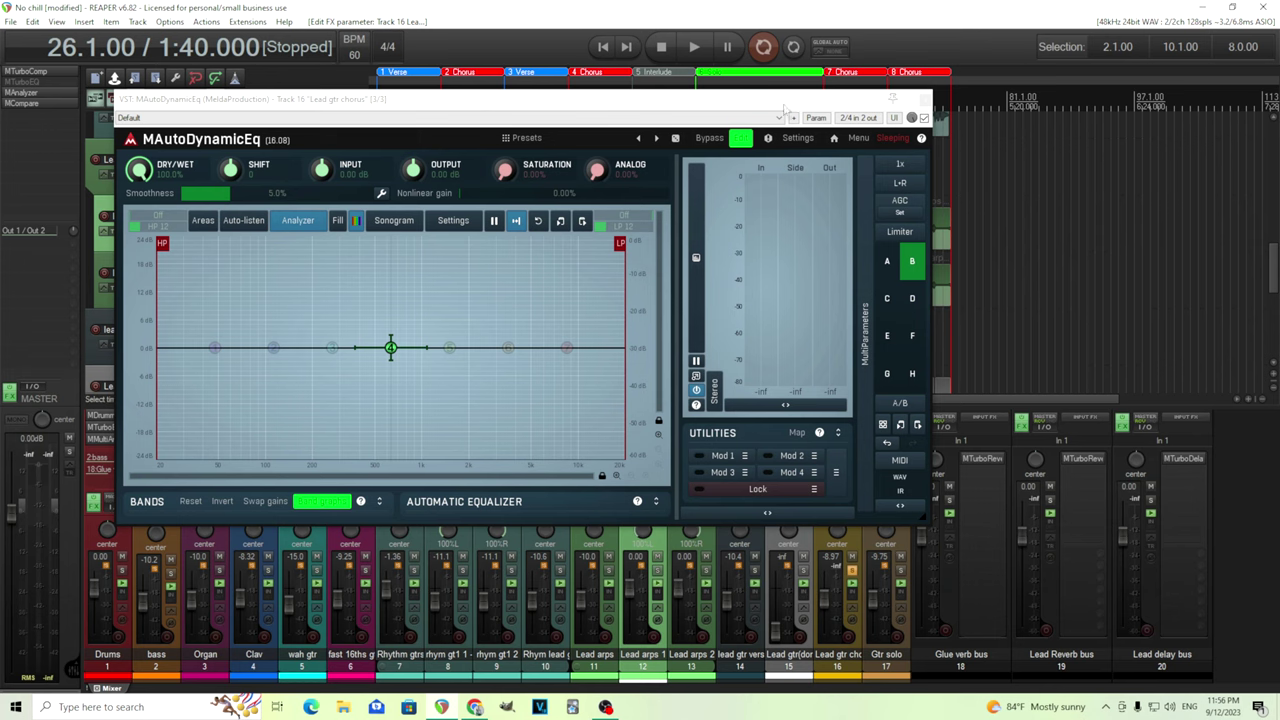
Move the EQ window aside and briefly play the lead guitar.
{"action": "left_click_drag", "start_coordinate": [784, 105], "coordinate": [678, 125]}
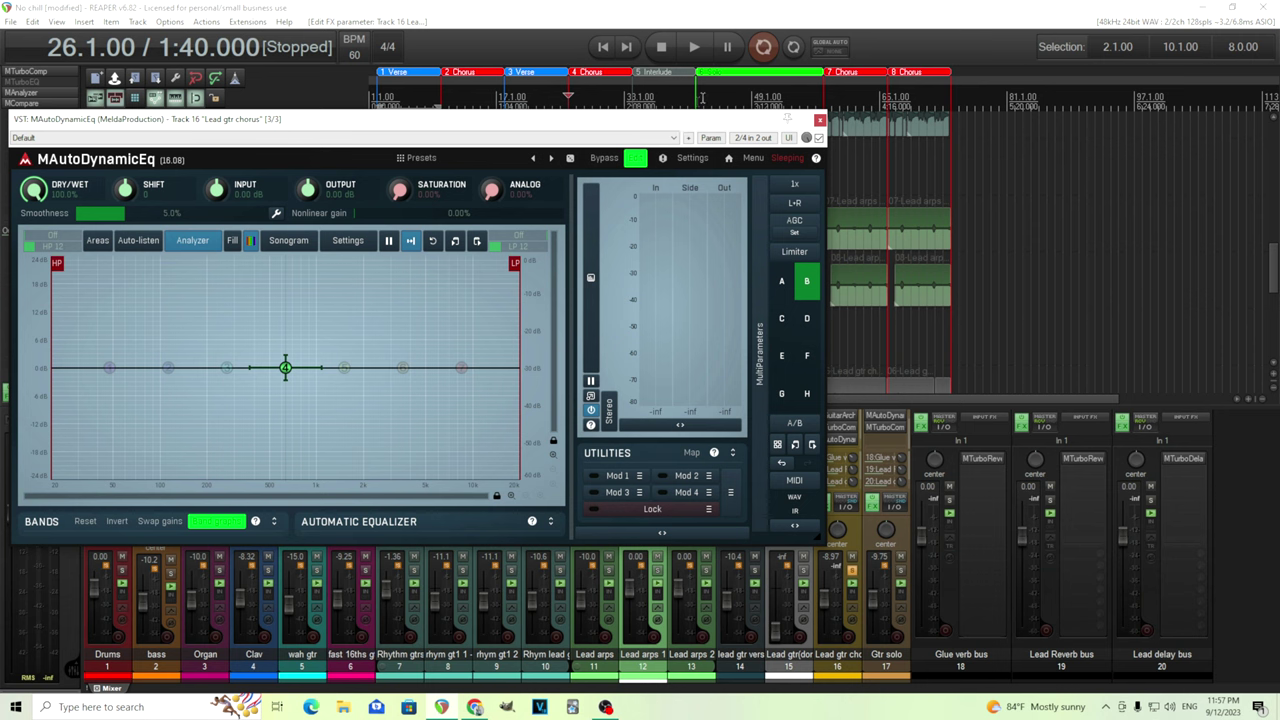
{"action": "left_click", "coordinate": [694, 47]}
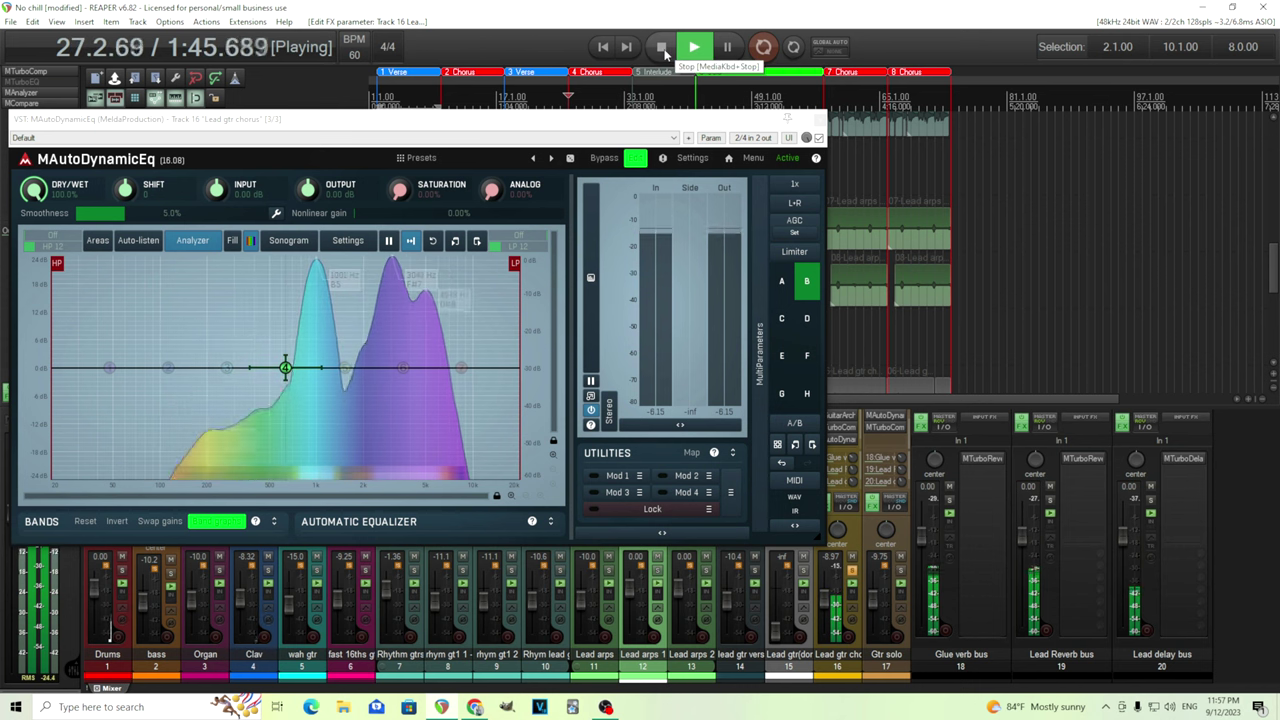
{"action": "left_click", "coordinate": [662, 48]}
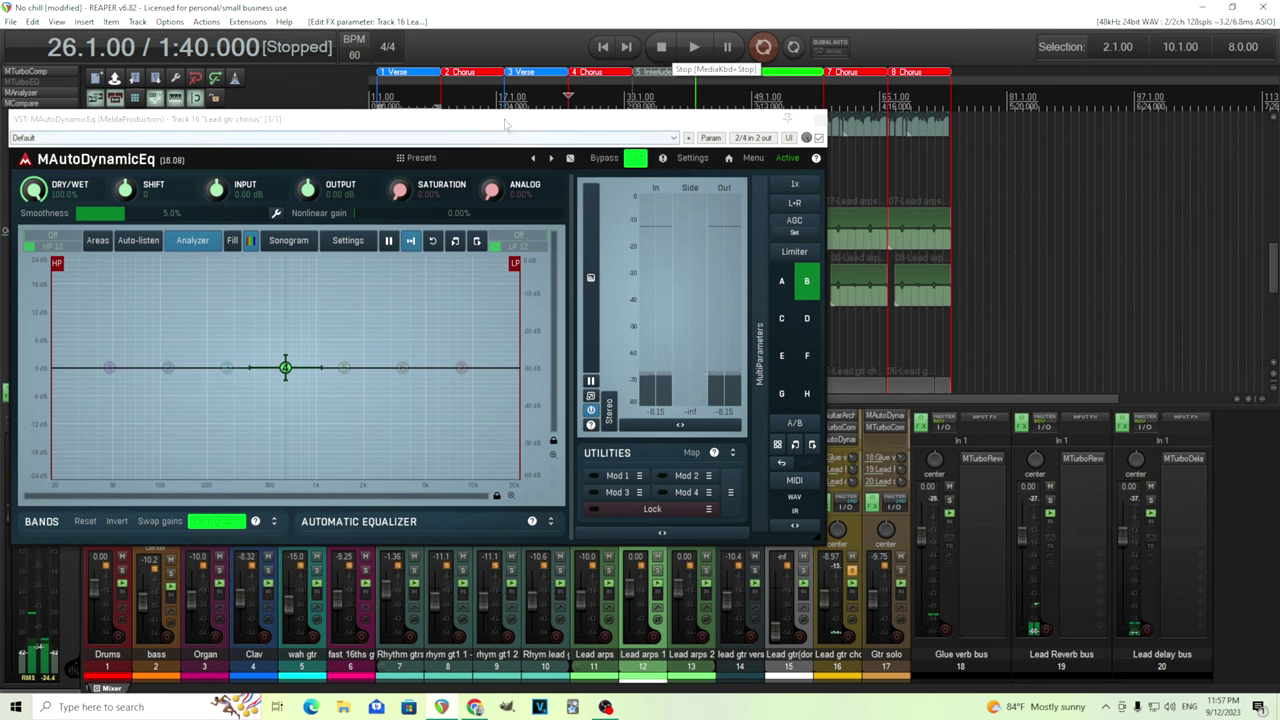
Overlay the Frequencies area preset, labelling Subbass through Treble on the EQ graph.
{"action": "left_click_drag", "start_coordinate": [503, 122], "coordinate": [549, 128]}
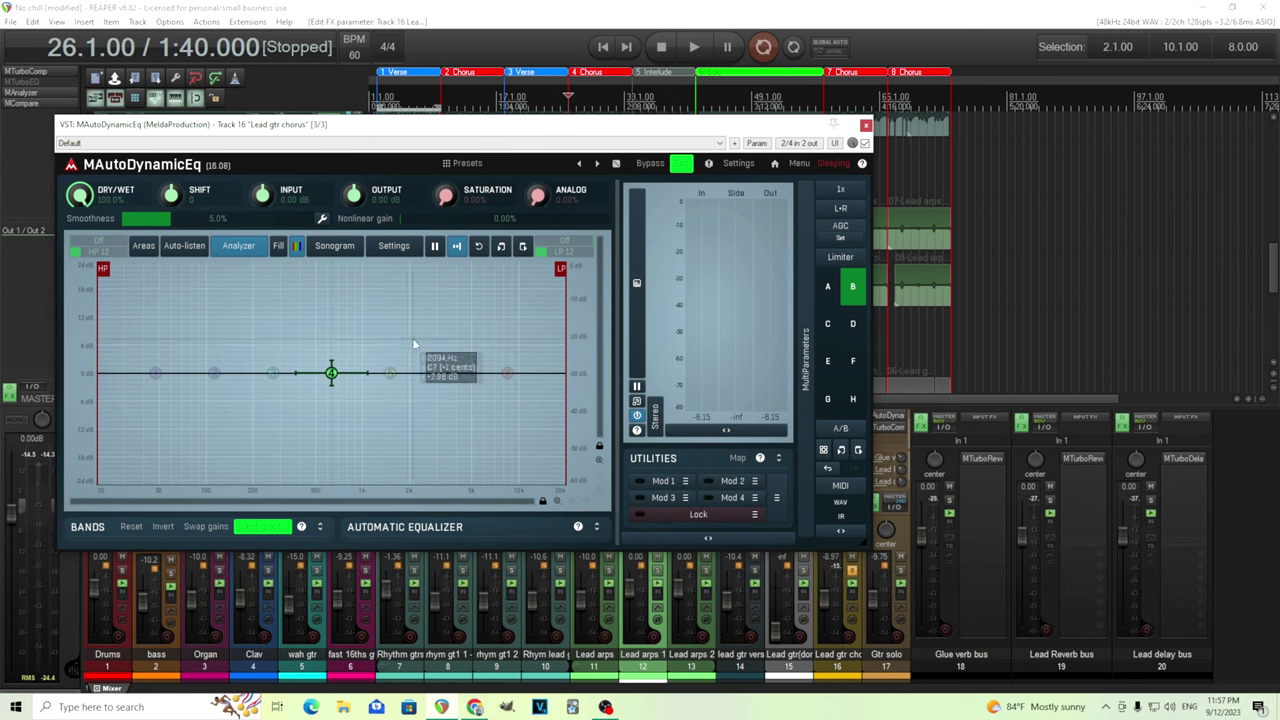
{"action": "left_click", "coordinate": [143, 246]}
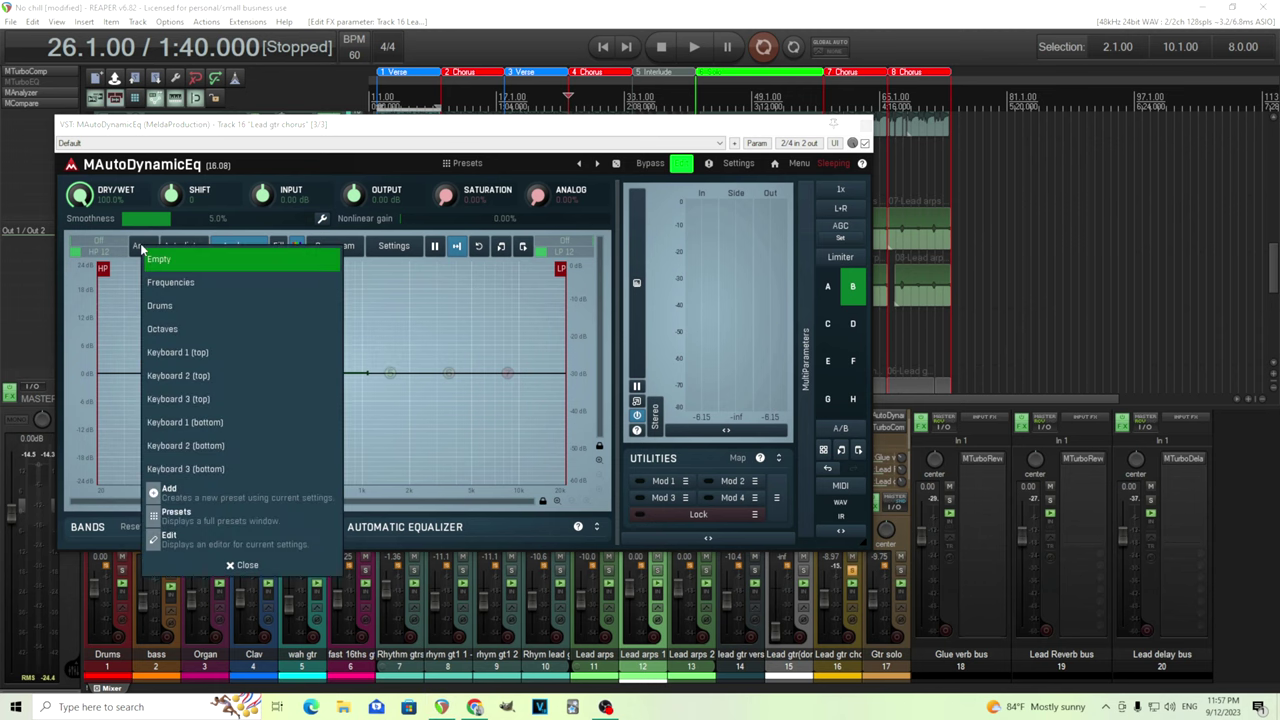
{"action": "left_click", "coordinate": [207, 290]}
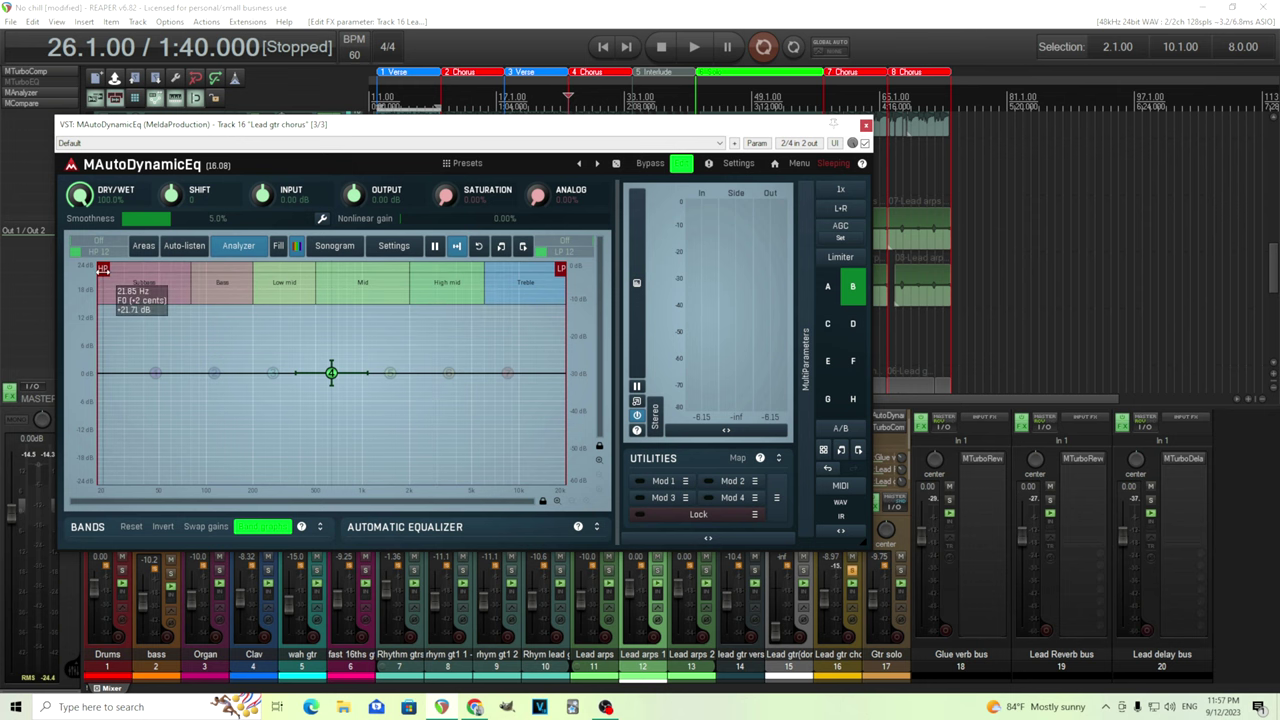
Try the high-pass slope, band 6 and band 4, then restore their original settings.
{"action": "mouse_move", "coordinate": [103, 268]}
{"action": "left_mouse_down"}
{"action": "mouse_move", "coordinate": [214, 270]}
{"action": "mouse_move", "coordinate": [101, 268]}
{"action": "left_mouse_up"}
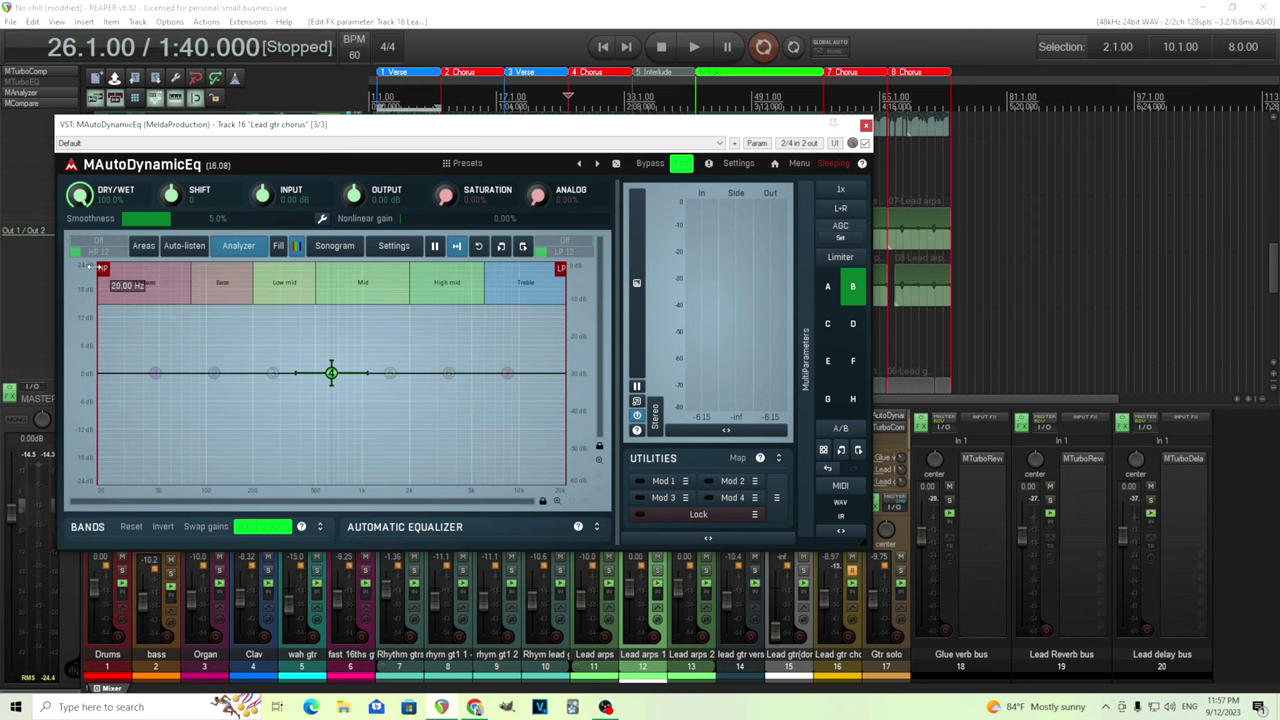
{"action": "left_click_drag", "start_coordinate": [443, 374], "coordinate": [451, 367]}
{"action": "double_click", "coordinate": [451, 367]}
{"action": "mouse_move", "coordinate": [331, 374]}
{"action": "left_mouse_down"}
{"action": "mouse_move", "coordinate": [364, 376]}
{"action": "mouse_move", "coordinate": [334, 371]}
{"action": "left_mouse_up"}
{"action": "mouse_move", "coordinate": [452, 375]}
{"action": "left_mouse_down"}
{"action": "mouse_move", "coordinate": [443, 349]}
{"action": "mouse_move", "coordinate": [451, 370]}
{"action": "left_mouse_up"}
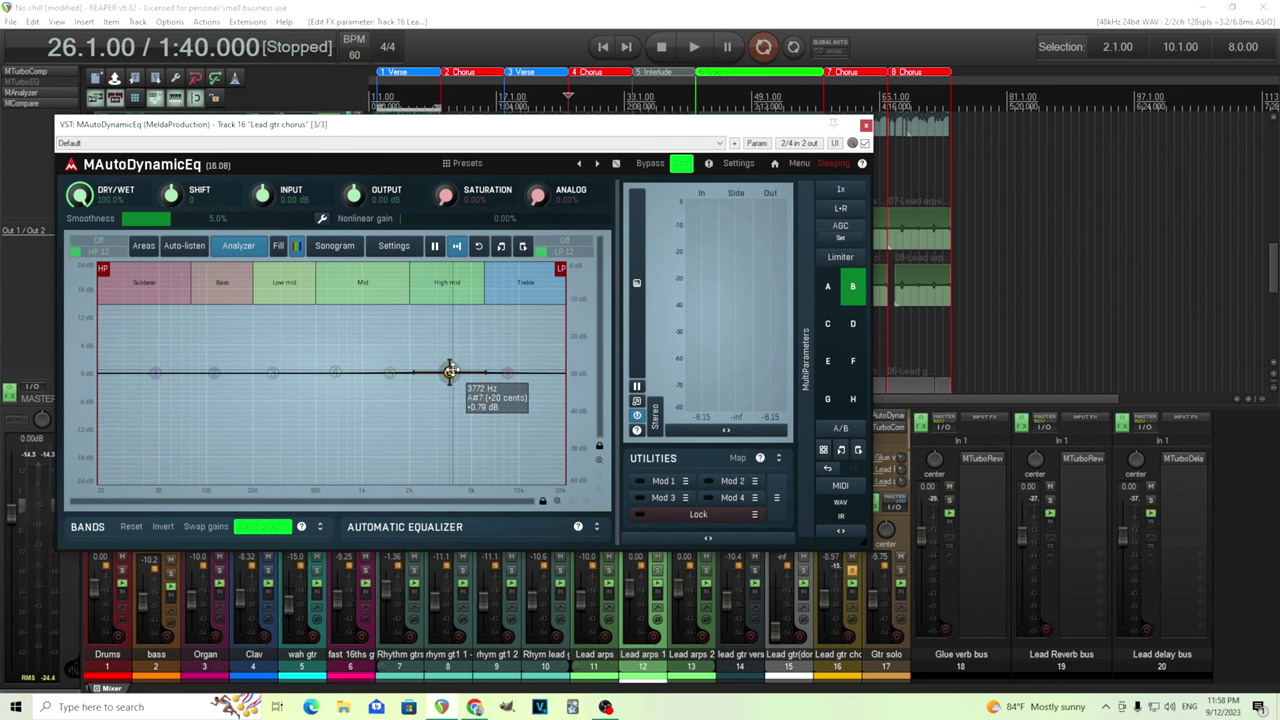
Set a time selection from 26.1.00 to 34.1.00.
{"action": "left_click_drag", "start_coordinate": [632, 133], "coordinate": [650, 182]}
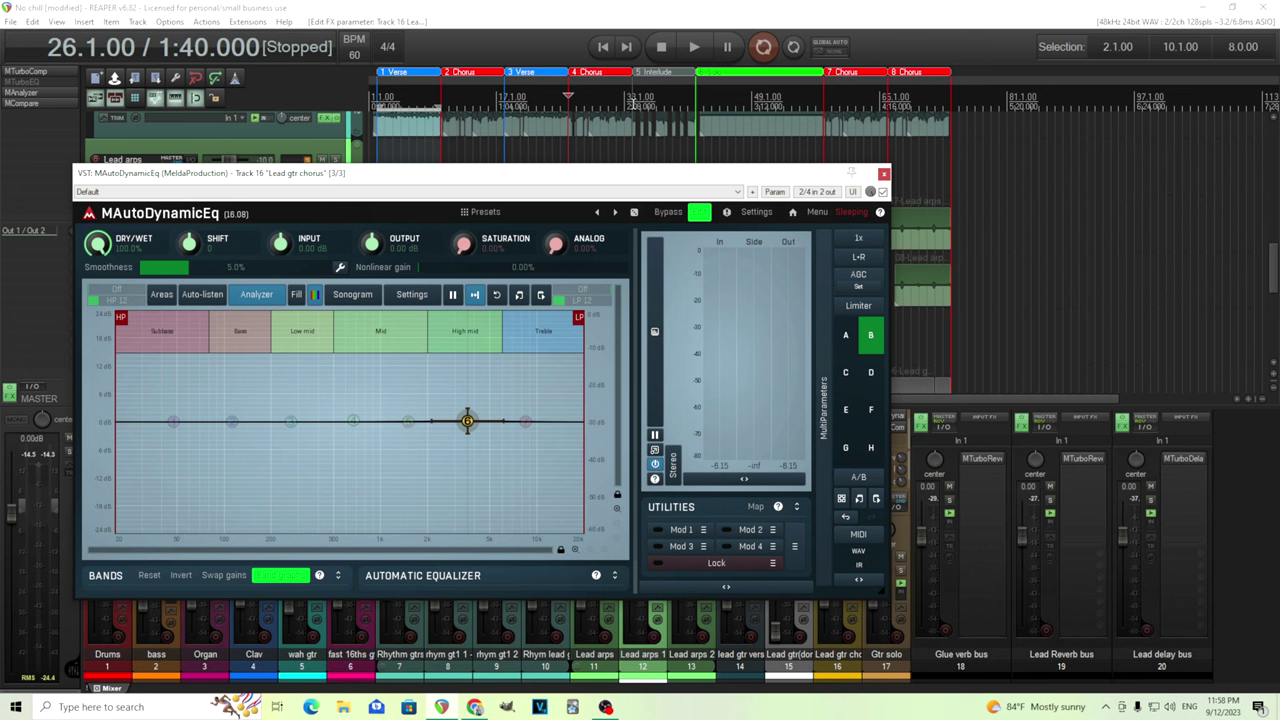
{"action": "left_click_drag", "start_coordinate": [569, 110], "coordinate": [634, 120]}
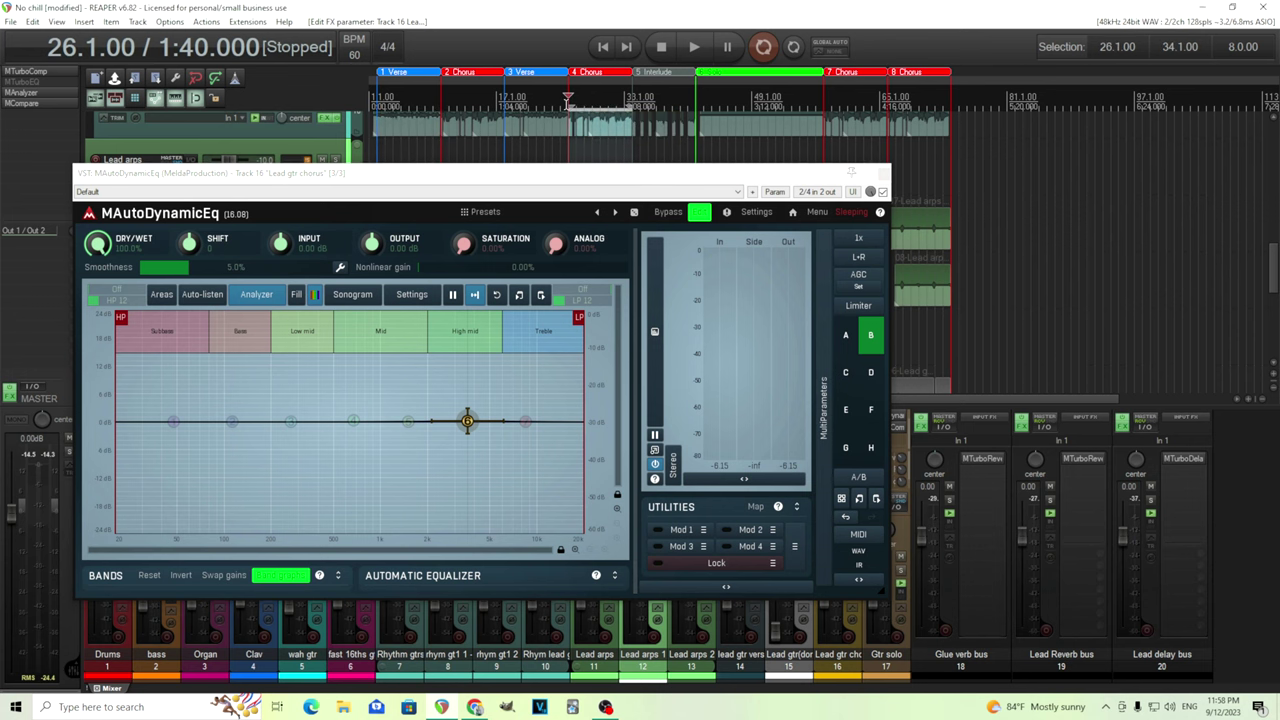
{"action": "left_click", "coordinate": [640, 177]}
{"action": "left_click_drag", "start_coordinate": [640, 177], "coordinate": [694, 129]}
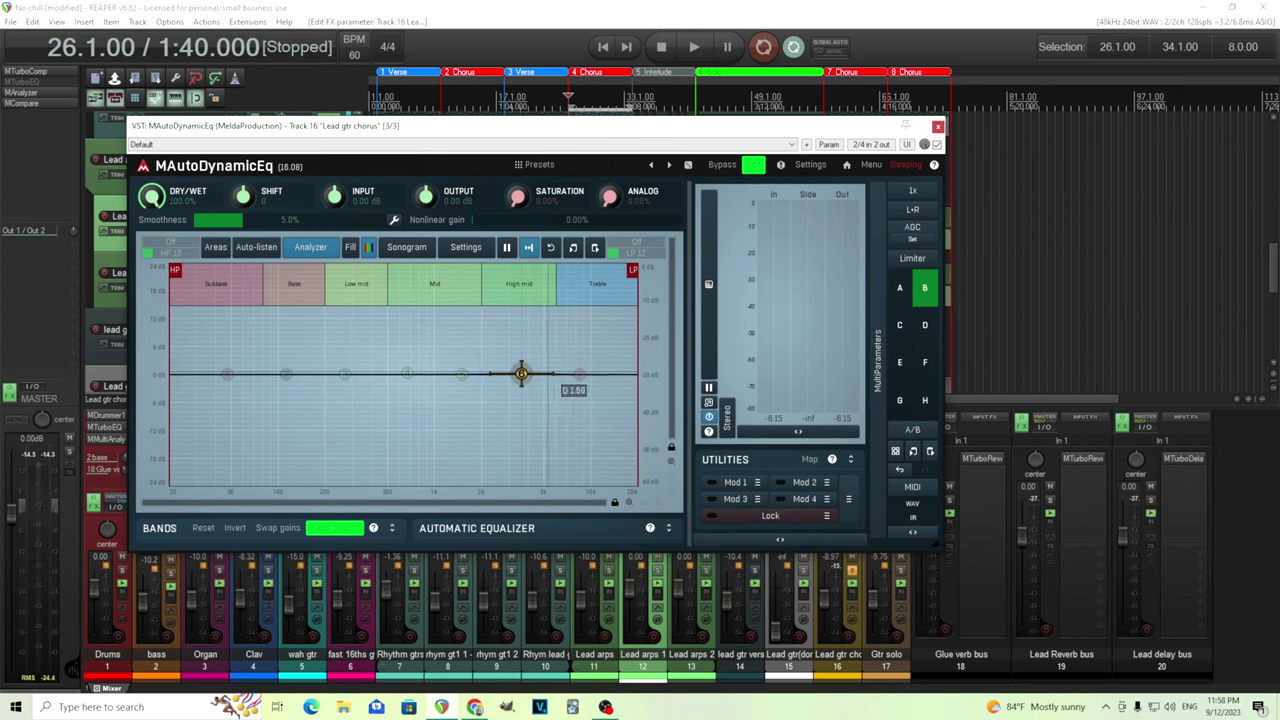
With Auto-listen on, sweep band 6 to about 3.5 kHz during playback and narrow its Q to about 2.48.
{"action": "mouse_move", "coordinate": [521, 374]}
{"action": "left_mouse_down"}
{"action": "mouse_move", "coordinate": [521, 343]}
{"action": "mouse_move", "coordinate": [521, 373]}
{"action": "left_mouse_up"}
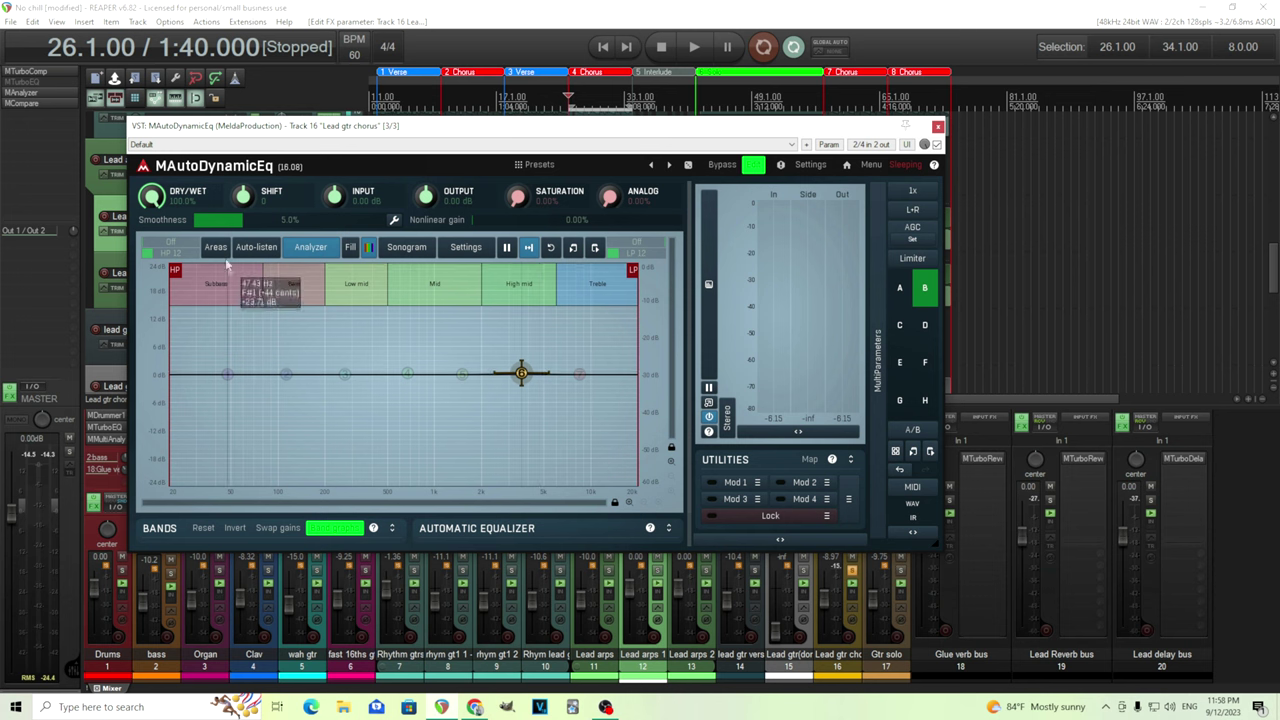
{"action": "left_click", "coordinate": [252, 252]}
{"action": "left_click", "coordinate": [694, 46]}
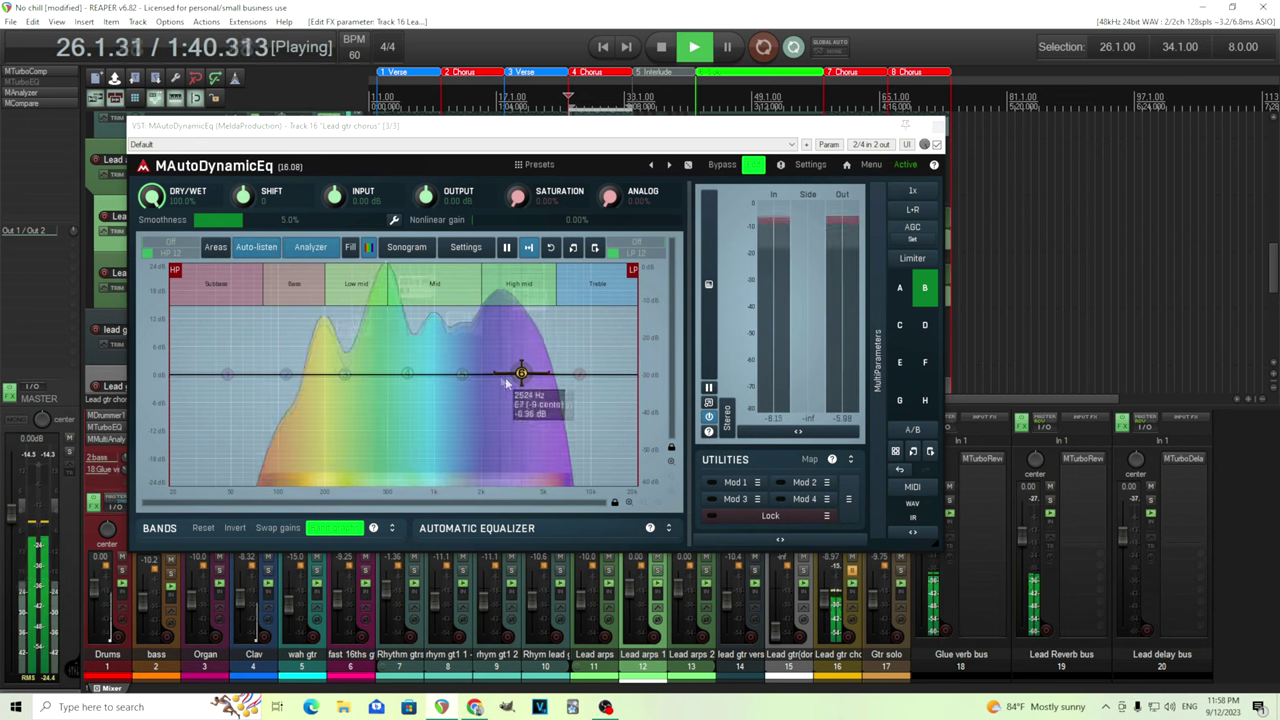
{"action": "mouse_move", "coordinate": [521, 373]}
{"action": "left_mouse_down"}
{"action": "mouse_move", "coordinate": [502, 375]}
{"action": "mouse_move", "coordinate": [519, 375]}
{"action": "left_mouse_up"}
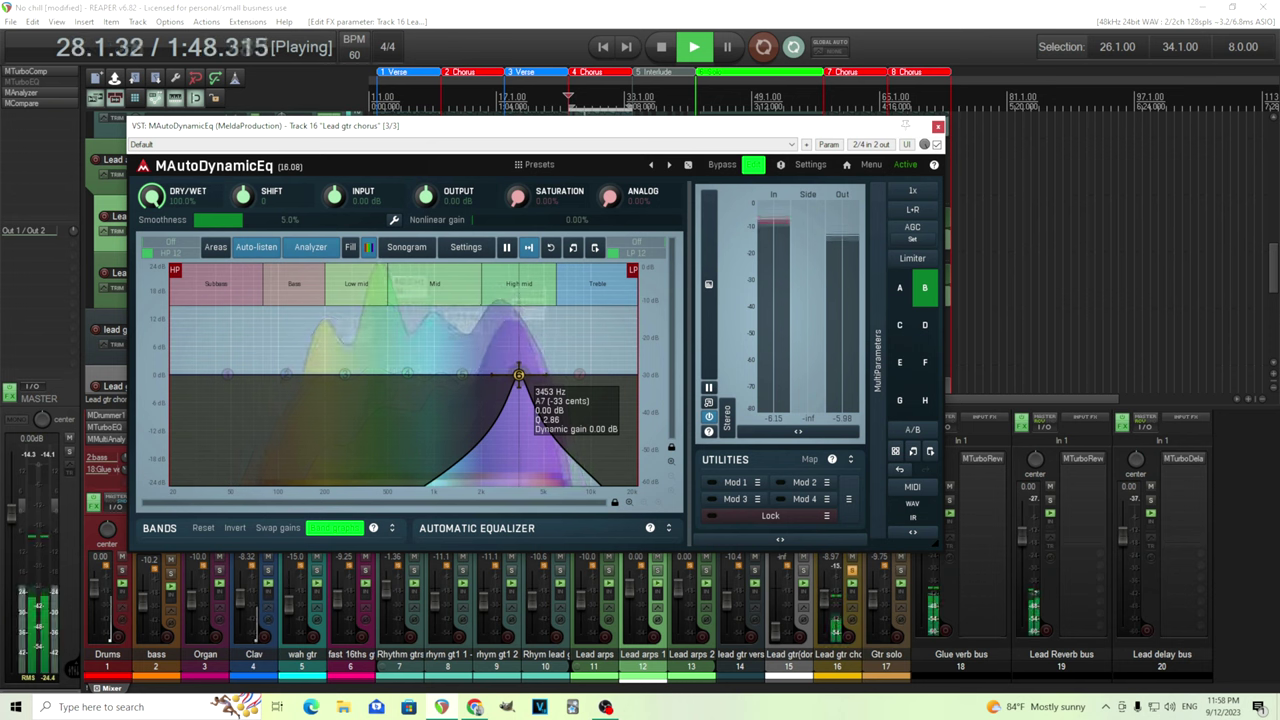
{"action": "left_click_drag", "start_coordinate": [519, 375], "coordinate": [520, 375]}
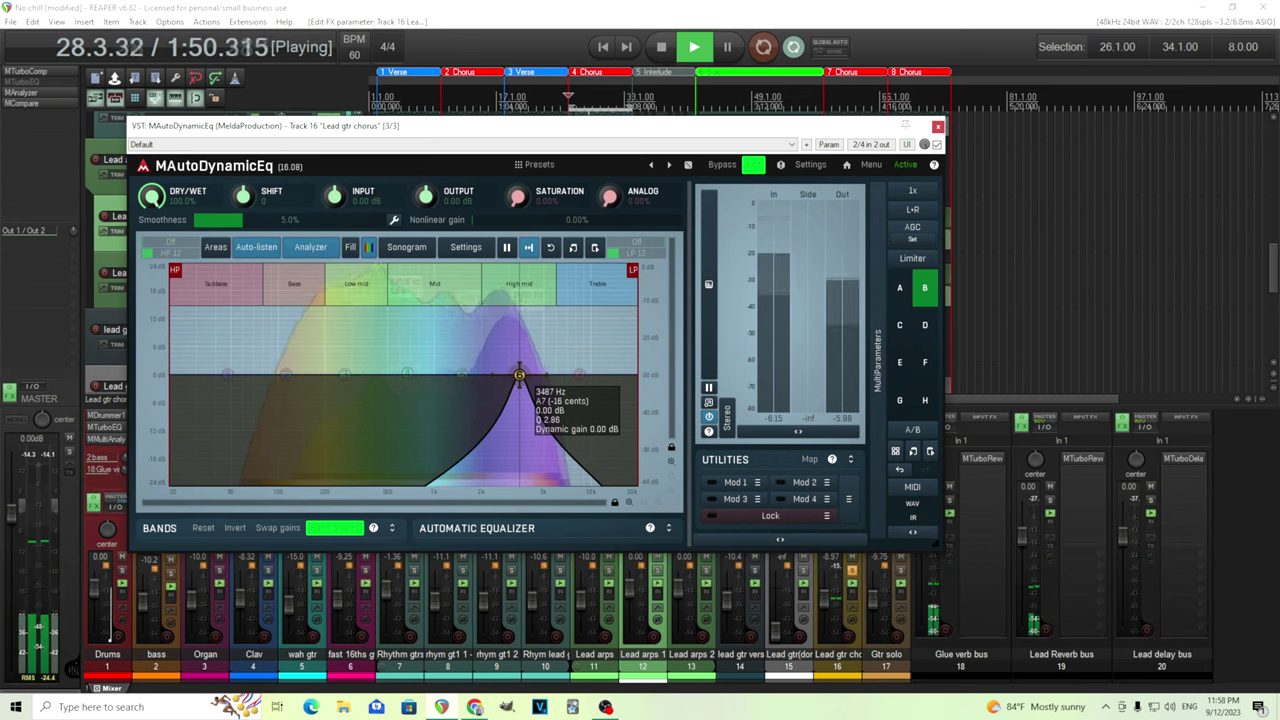
{"action": "scroll", "coordinate": [519, 375], "scroll_direction": "down", "scroll_amount": 2}
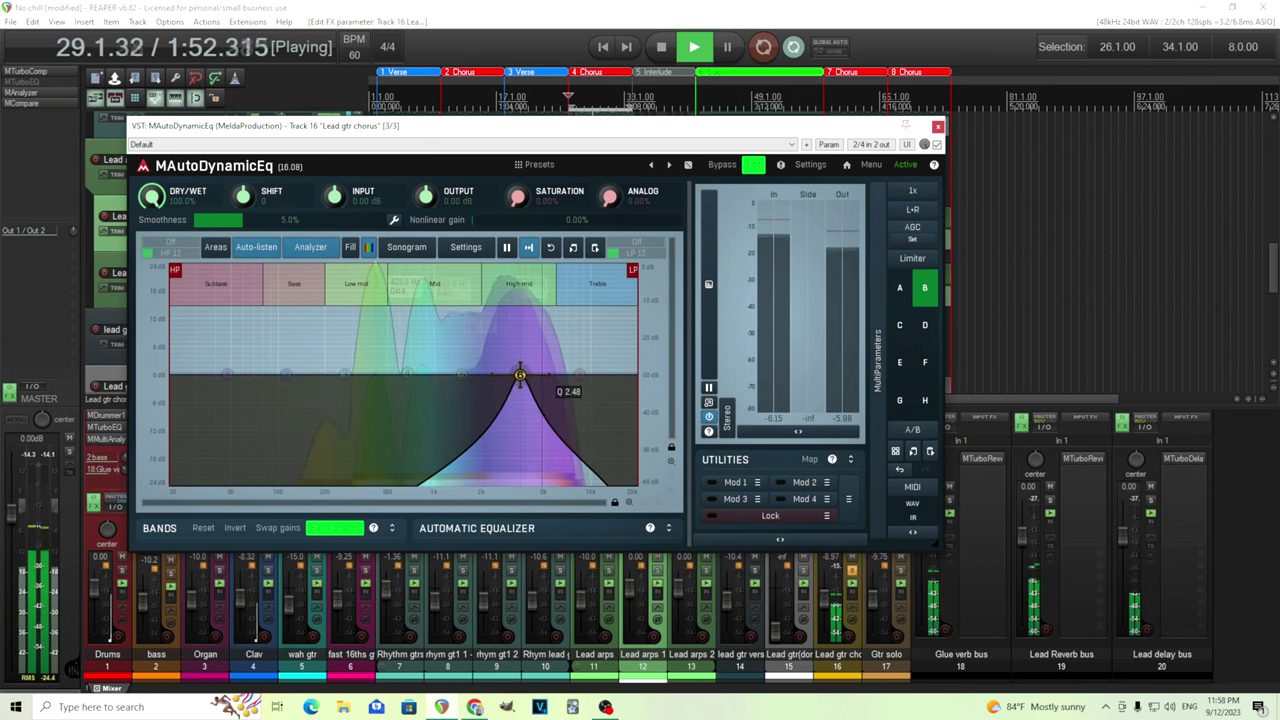
{"action": "left_click", "coordinate": [663, 50]}
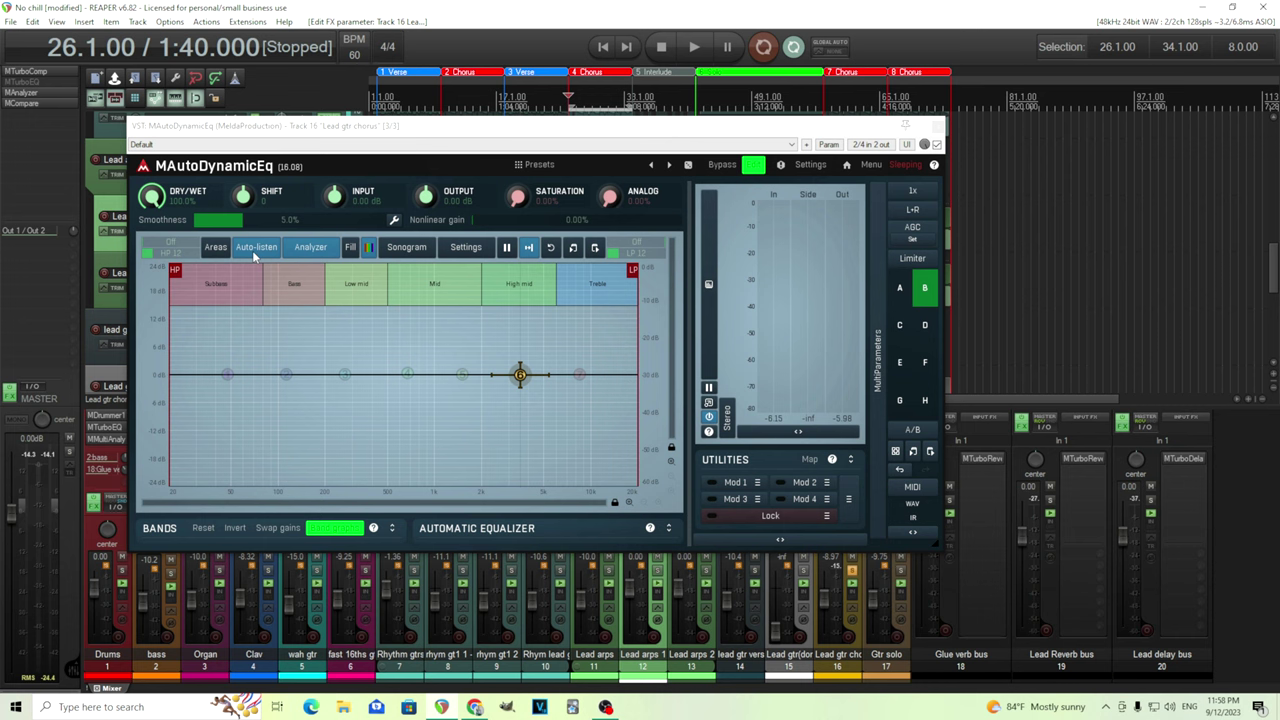
Show the band parameter table, audition band 6 as a -7.4 dB cut, then reset it to 0 dB.
{"action": "left_click", "coordinate": [393, 535]}
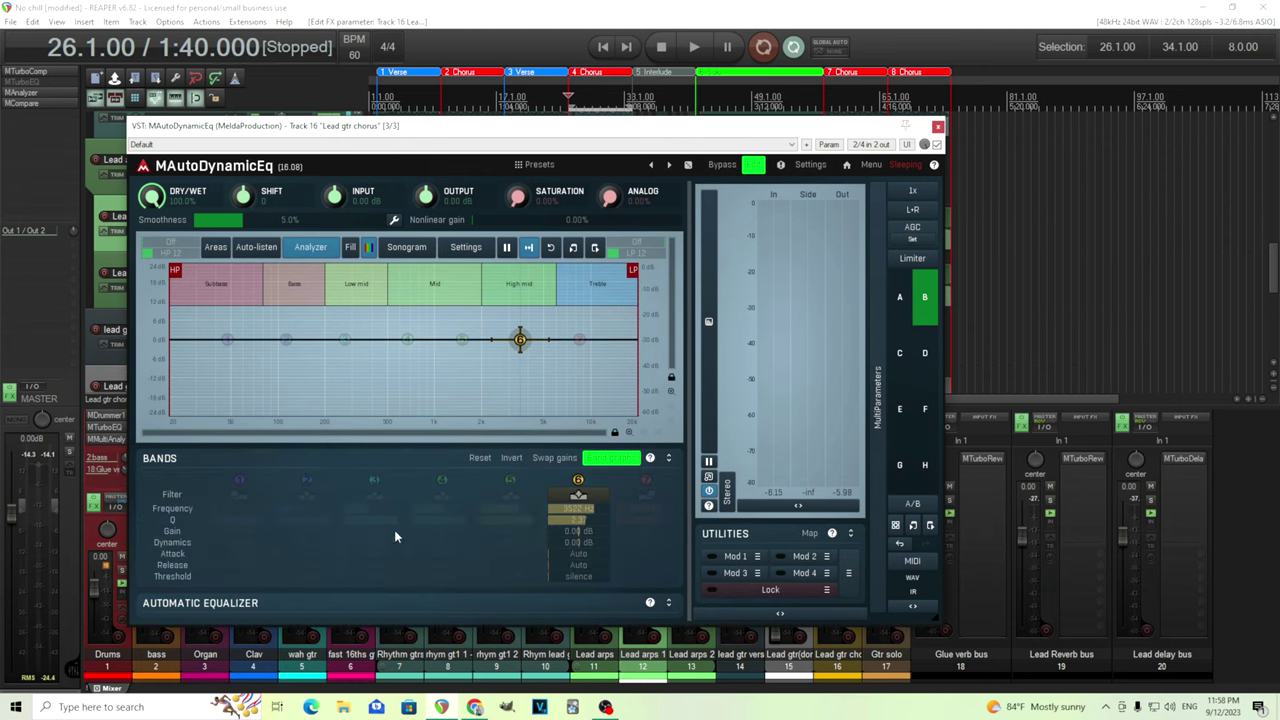
{"action": "left_click", "coordinate": [695, 48]}
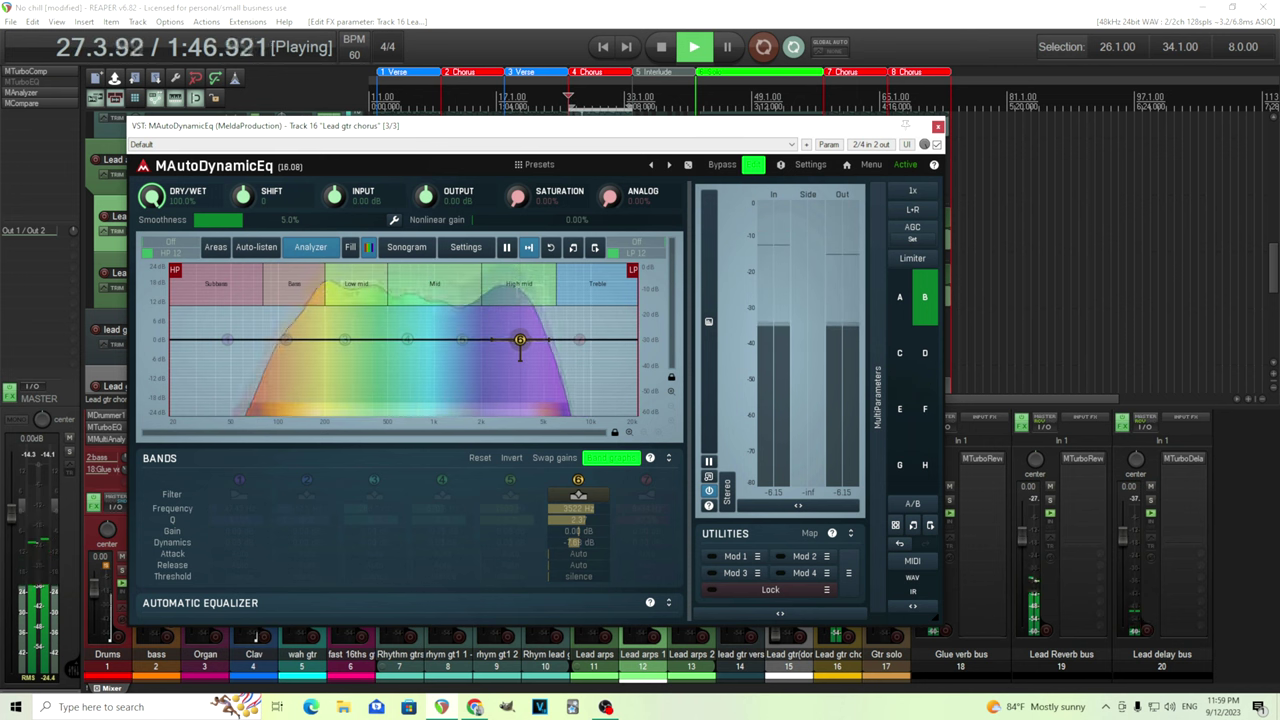
{"action": "left_click", "coordinate": [554, 457]}
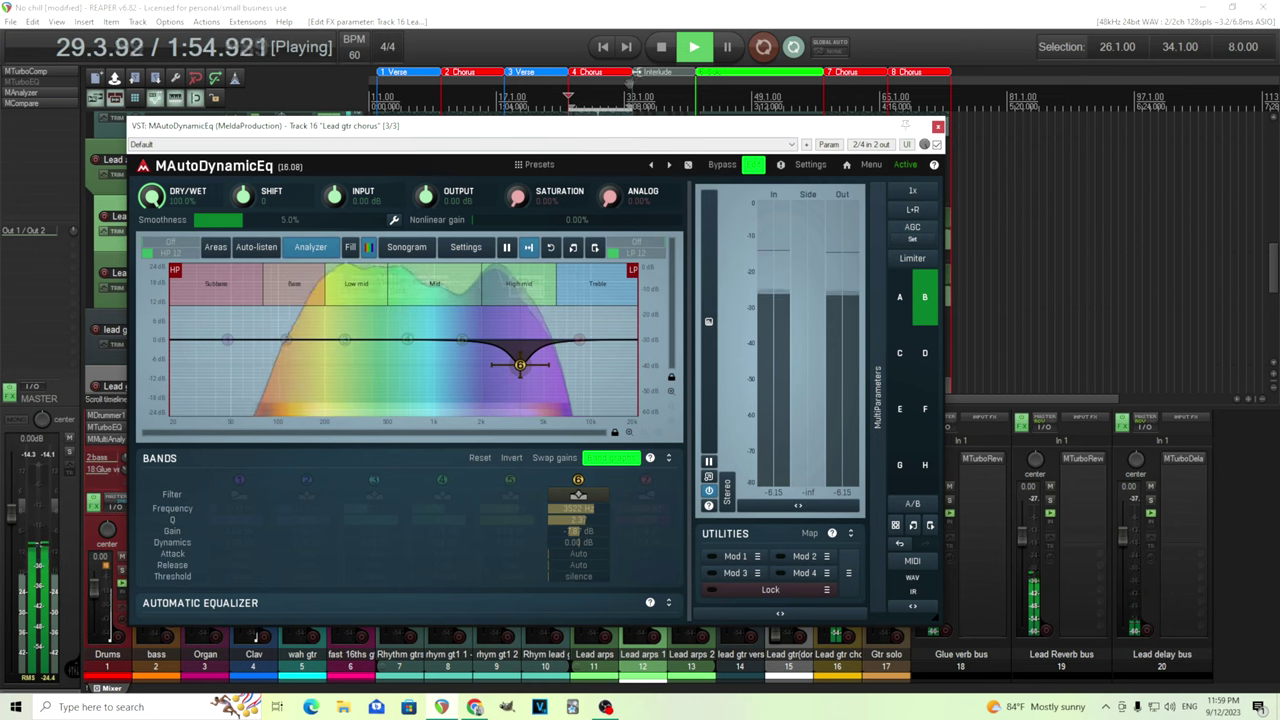
{"action": "key", "text": "space"}
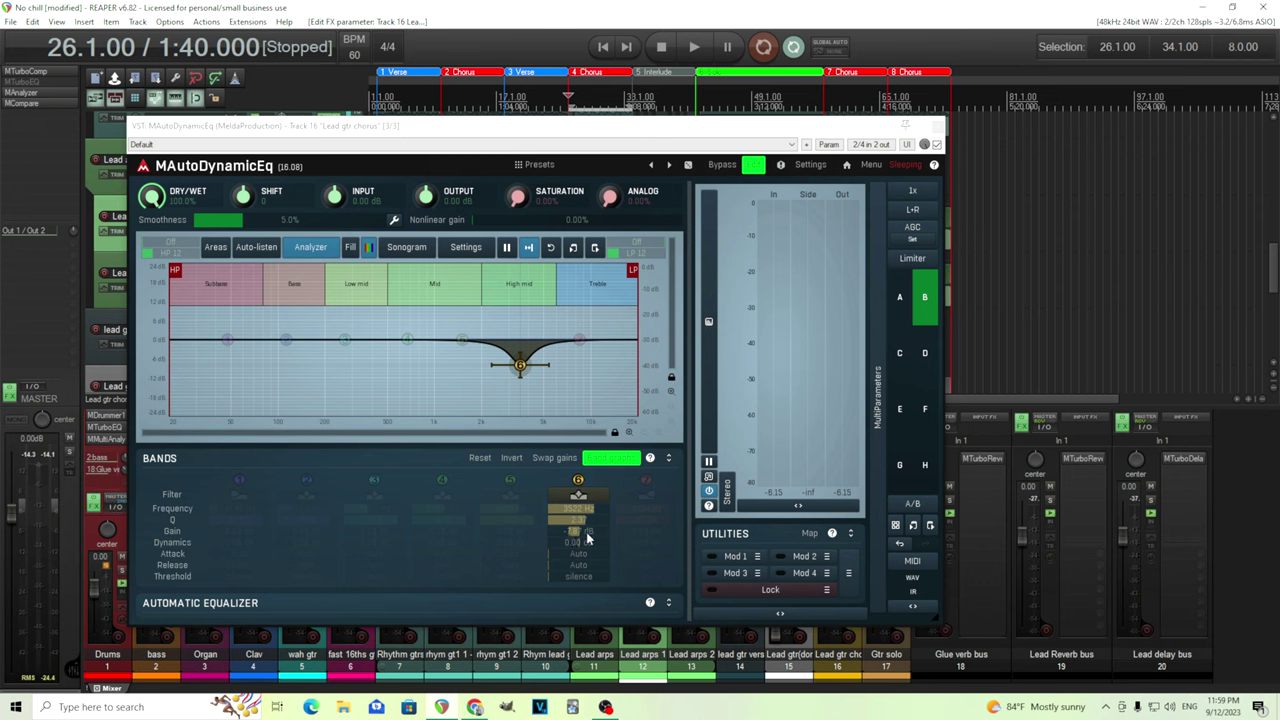
{"action": "double_click", "coordinate": [587, 537]}
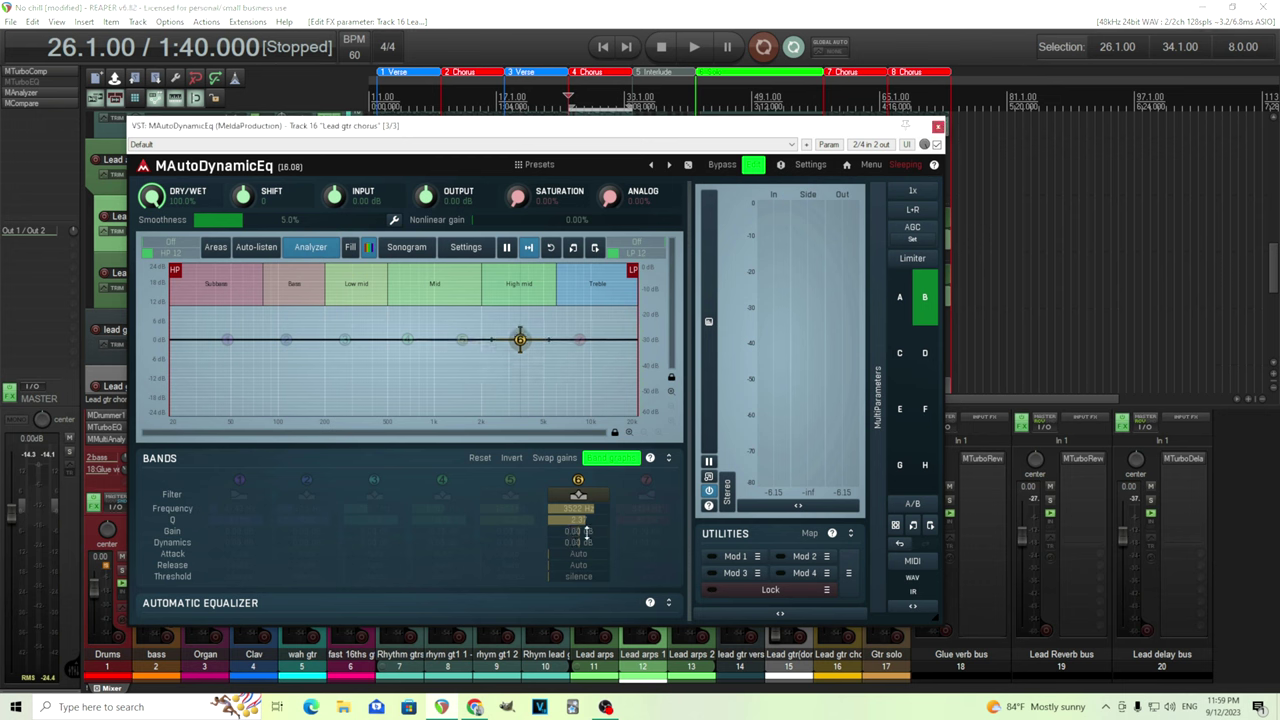
Open band 6 settings and set RMS Length to 0 ms and Release to 250 ms.
{"action": "left_click", "coordinate": [580, 494]}
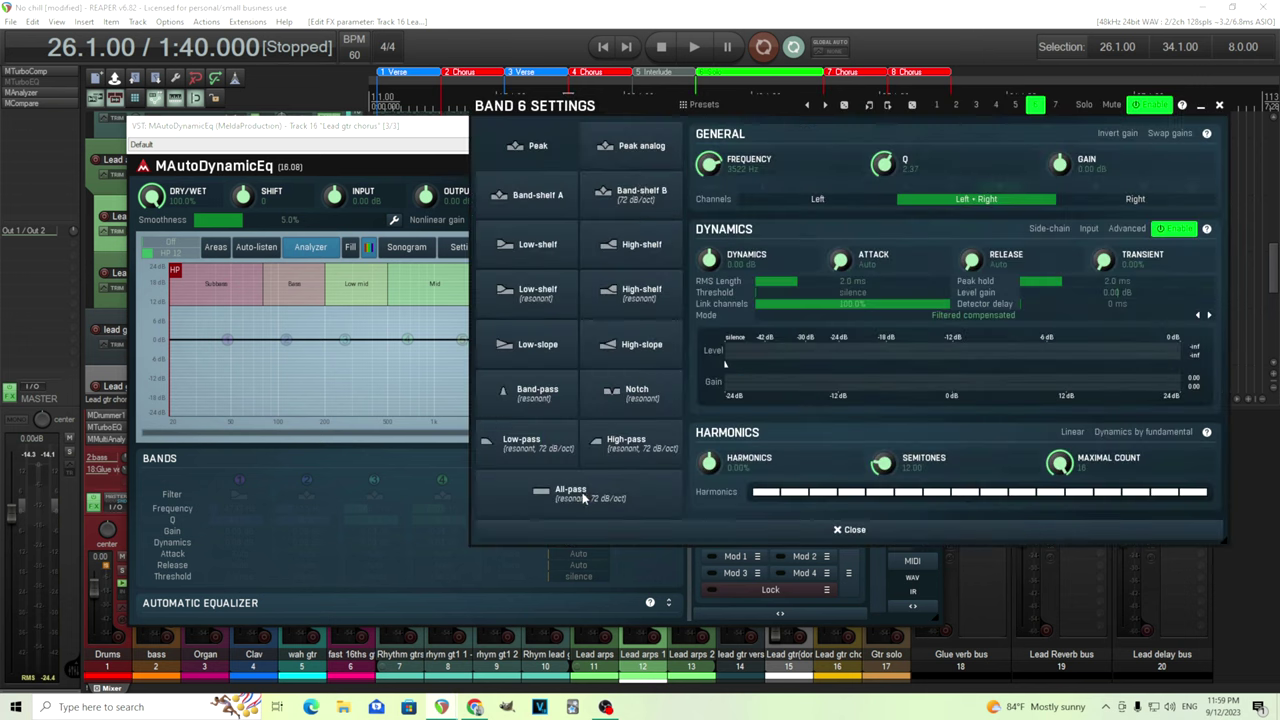
{"action": "left_click_drag", "start_coordinate": [578, 110], "coordinate": [413, 217]}
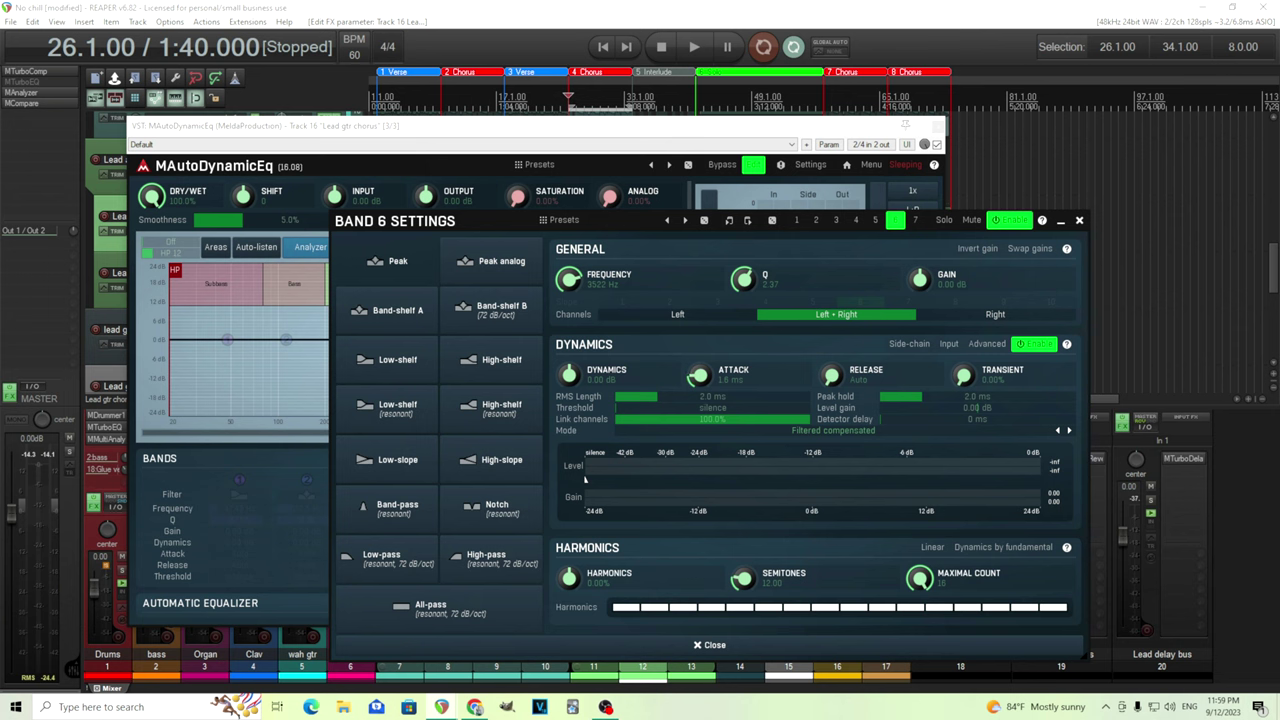
{"action": "mouse_move", "coordinate": [705, 397]}
{"action": "left_mouse_down"}
{"action": "mouse_move", "coordinate": [705, 430]}
{"action": "mouse_move", "coordinate": [705, 397]}
{"action": "left_mouse_up"}
{"action": "double_click", "coordinate": [830, 375]}
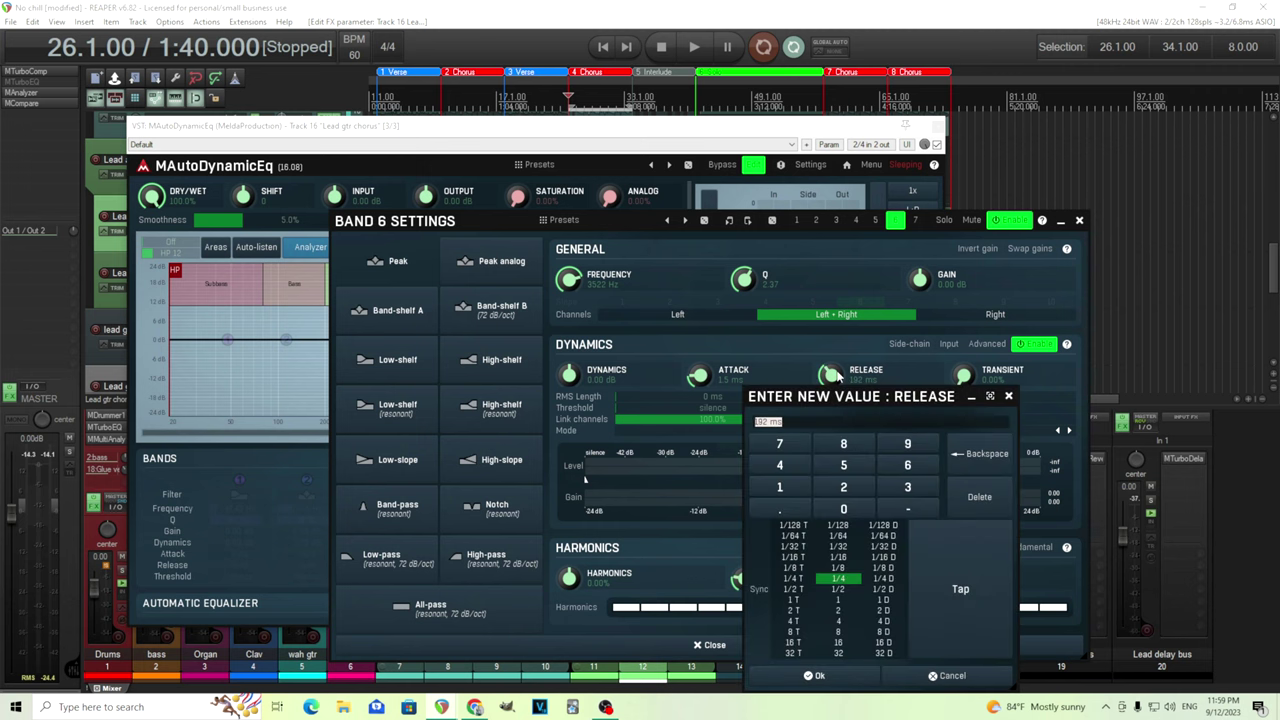
{"action": "left_click", "coordinate": [818, 677]}
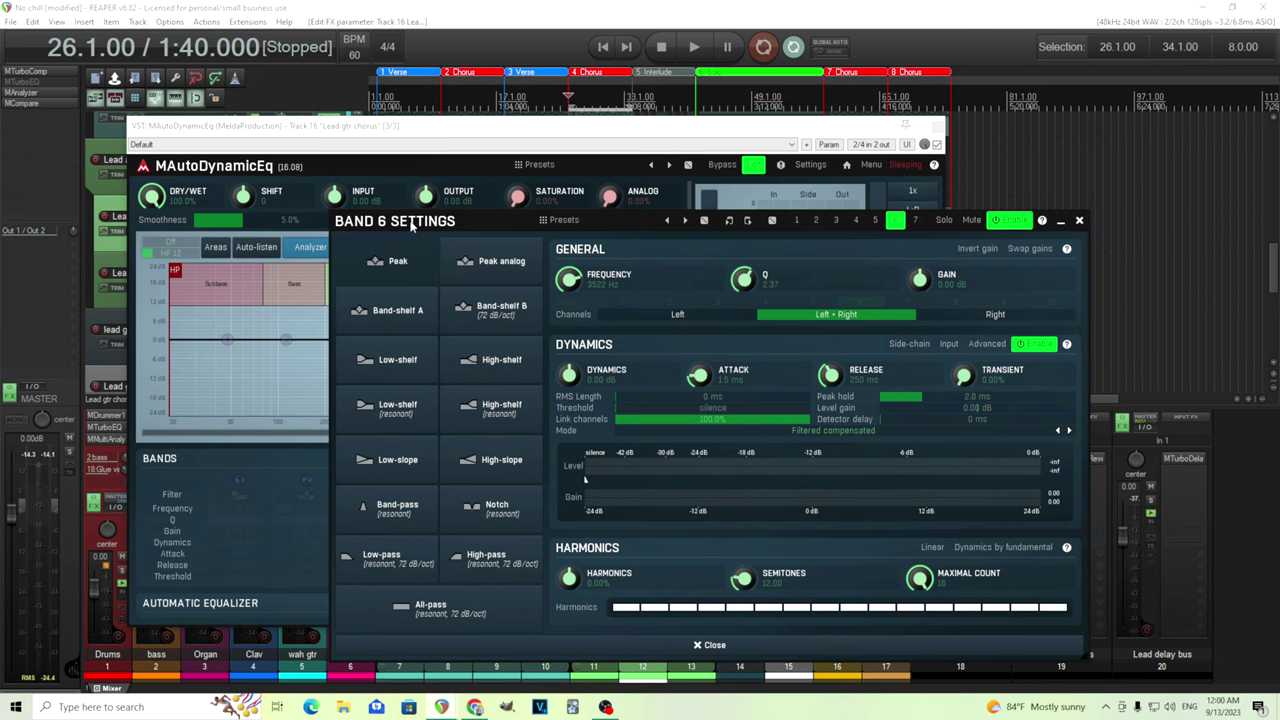
Give band 6 a Dynamics amount of -10 dB.
{"action": "left_click_drag", "start_coordinate": [411, 223], "coordinate": [517, 188]}
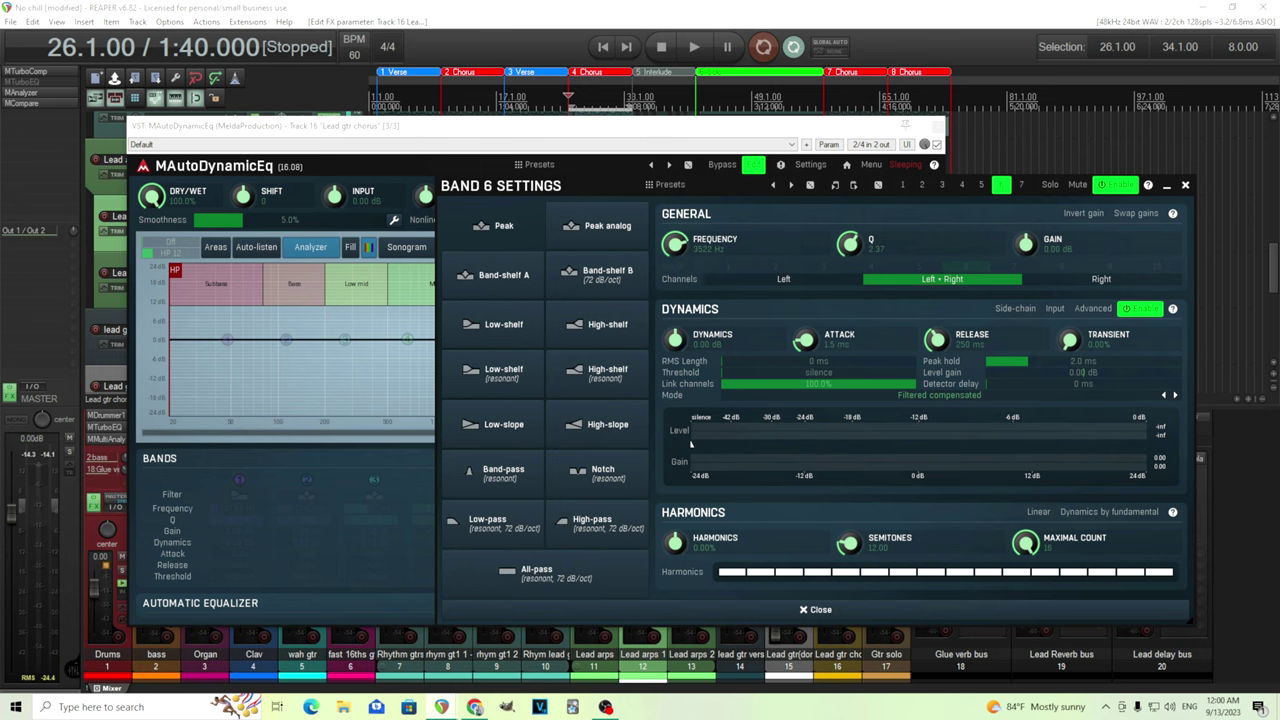
{"action": "double_click", "coordinate": [683, 345]}
{"action": "type", "text": "-1"}
{"action": "left_click", "coordinate": [685, 481]}
{"action": "left_click", "coordinate": [703, 507]}
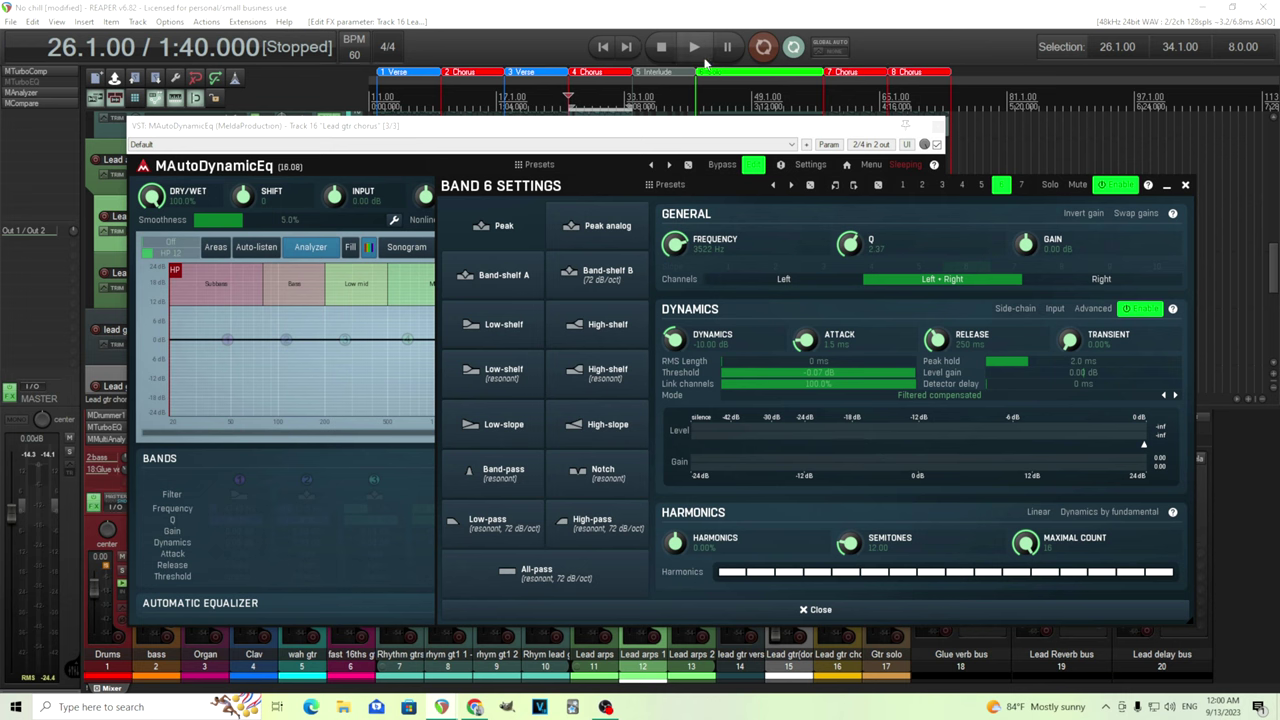
Audition band 6's -10 dB dynamic cut with a -20.5 dB threshold during playback.
{"action": "left_click", "coordinate": [694, 47]}
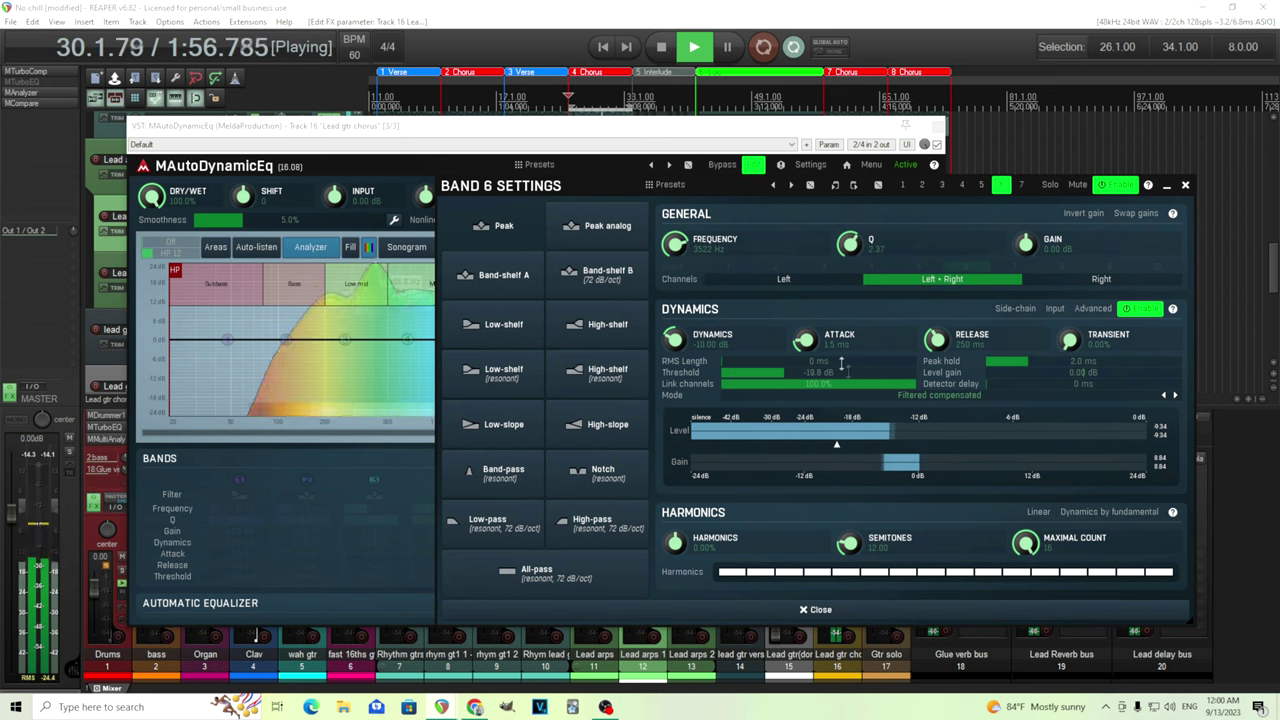
{"action": "left_click_drag", "start_coordinate": [543, 189], "coordinate": [352, 408]}
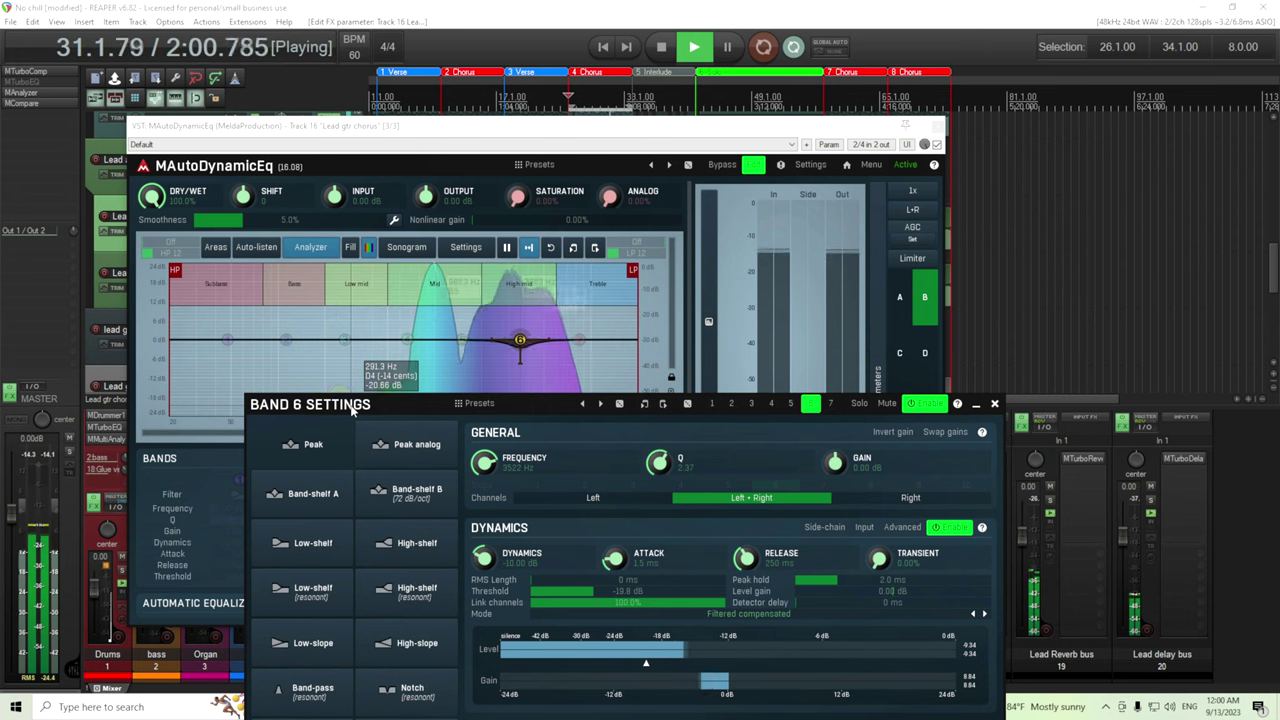
{"action": "left_click_drag", "start_coordinate": [352, 408], "coordinate": [460, 209]}
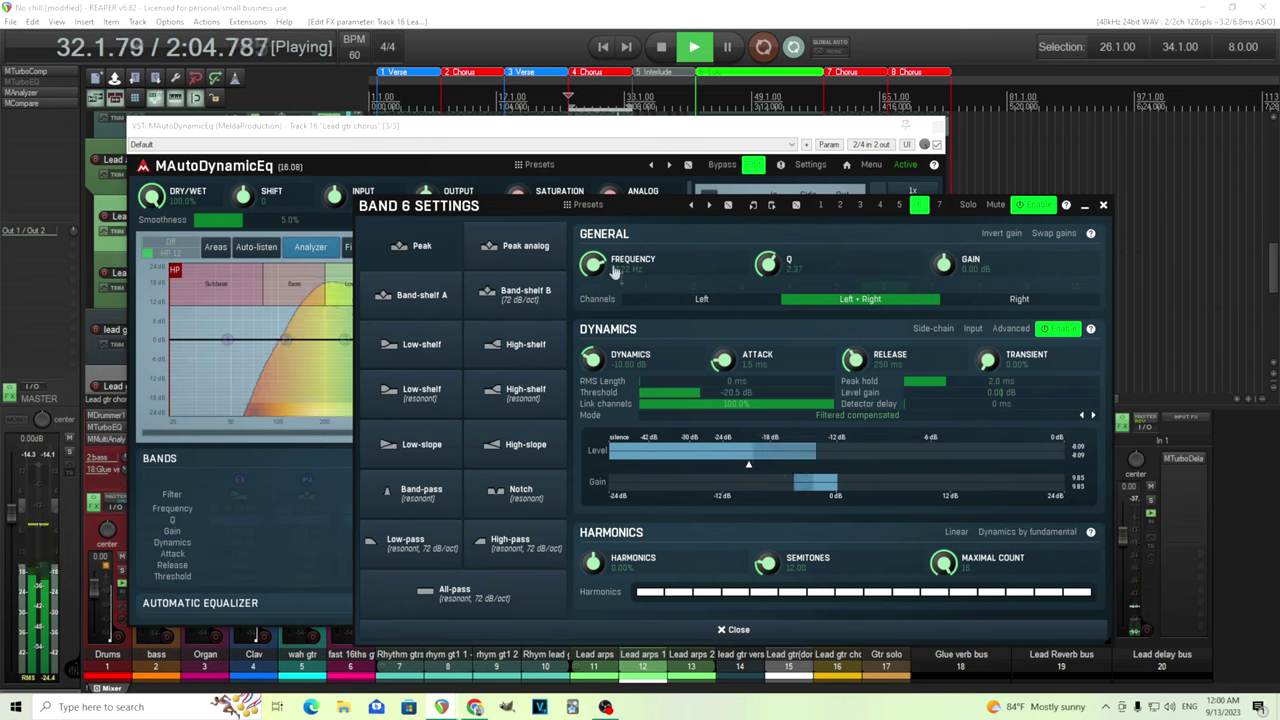
{"action": "left_click_drag", "start_coordinate": [436, 208], "coordinate": [702, 216]}
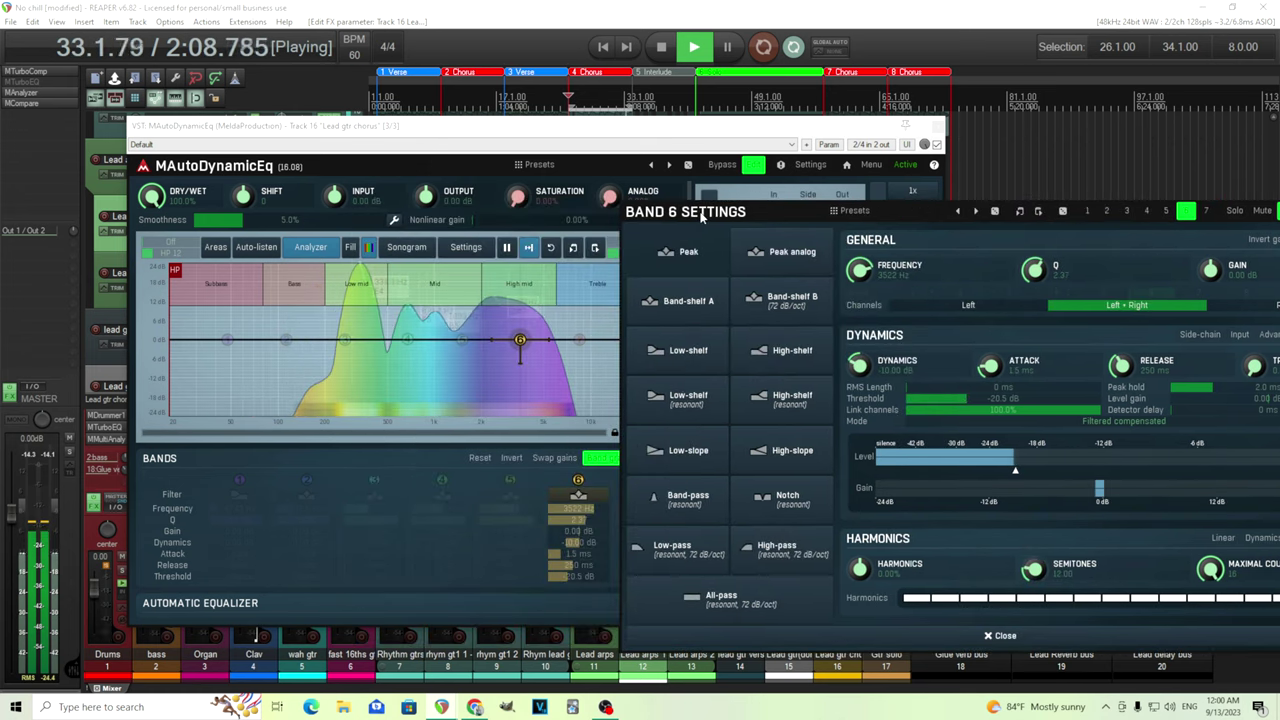
{"action": "left_click", "coordinate": [661, 46]}
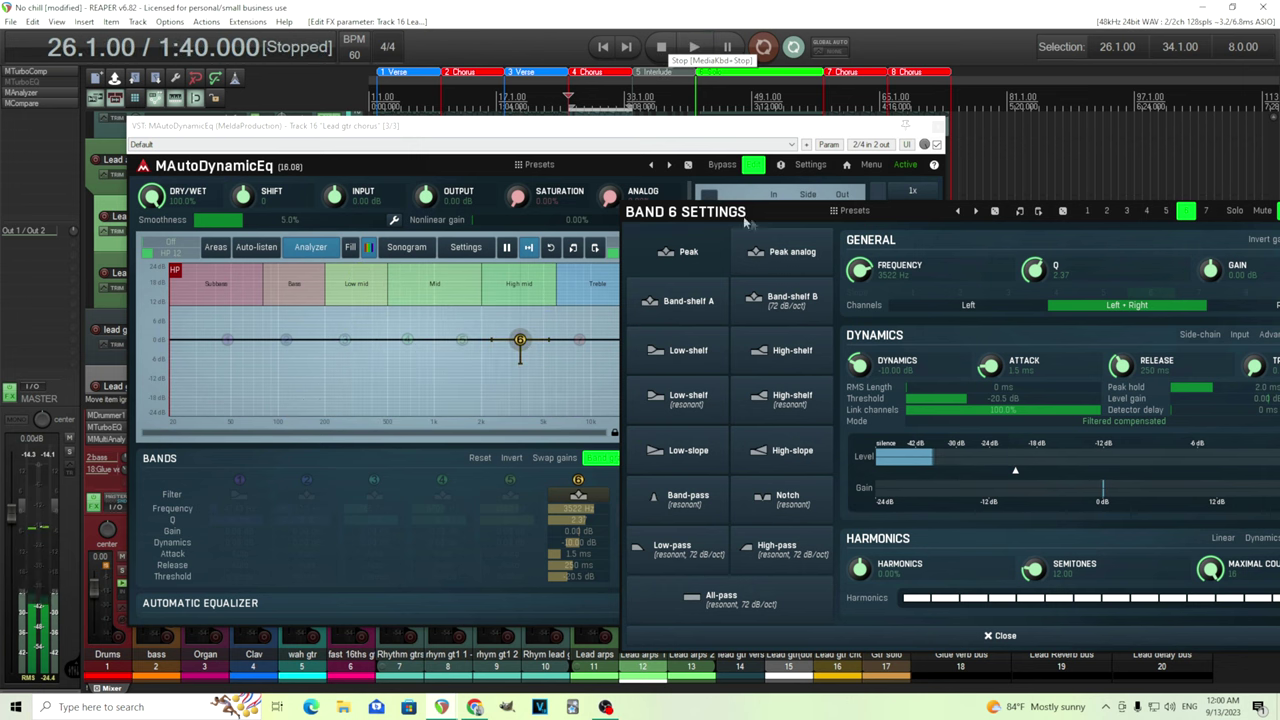
Close the band 6 settings panel and toggle band 6 on and off.
{"action": "left_click_drag", "start_coordinate": [711, 216], "coordinate": [314, 395]}
{"action": "left_click", "coordinate": [846, 397]}
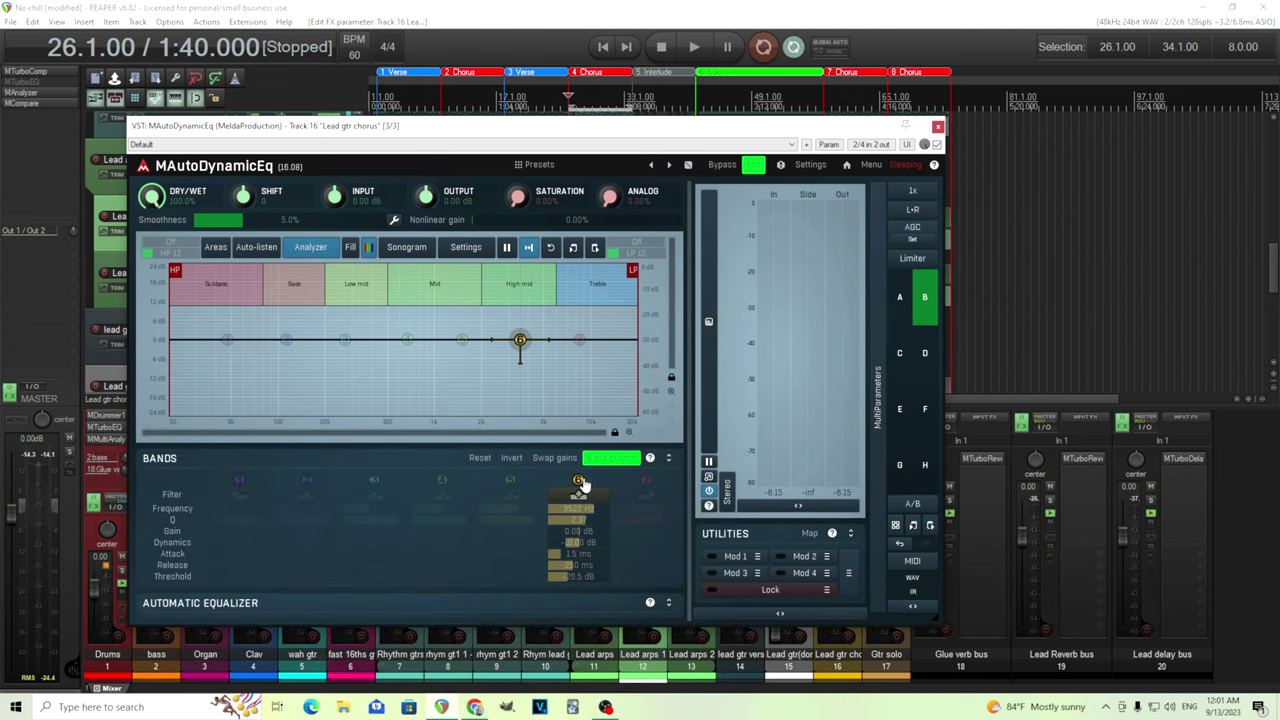
{"action": "left_click", "coordinate": [582, 484]}
{"action": "left_click", "coordinate": [579, 484]}
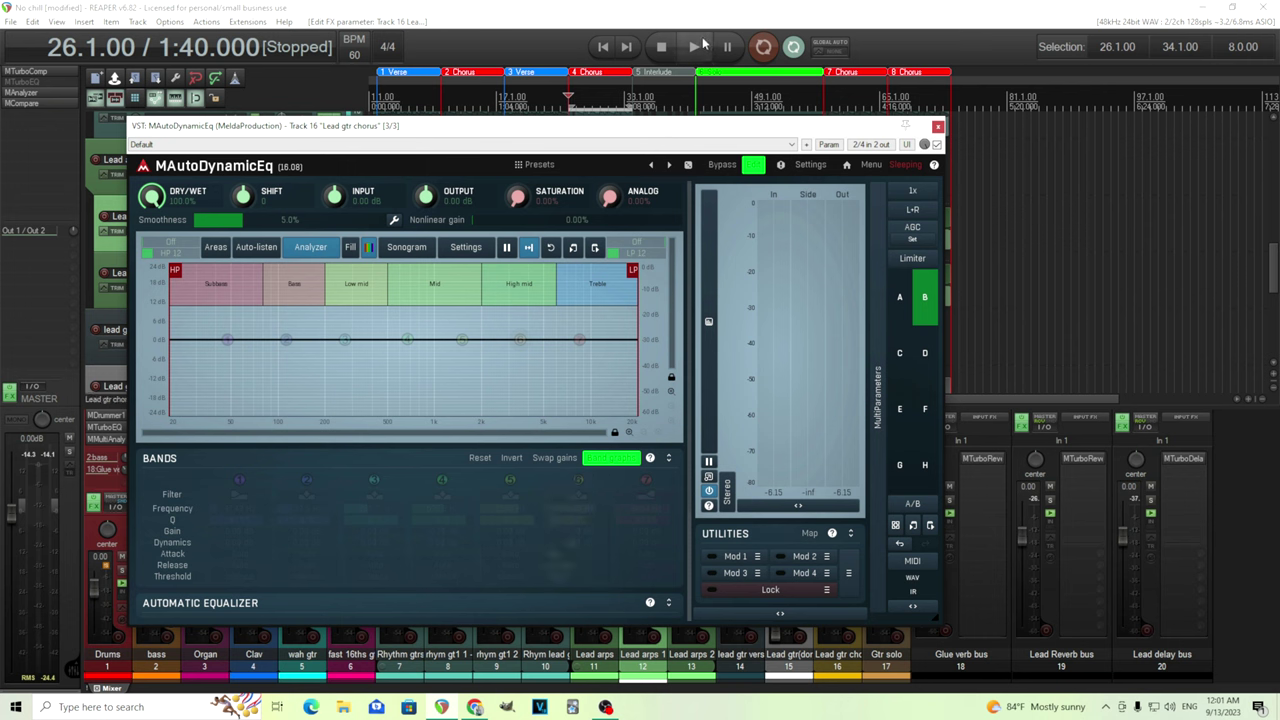
During playback, A/B band 6 on and off several times, leaving it enabled.
{"action": "key", "text": "space"}
{"action": "left_click", "coordinate": [579, 483]}
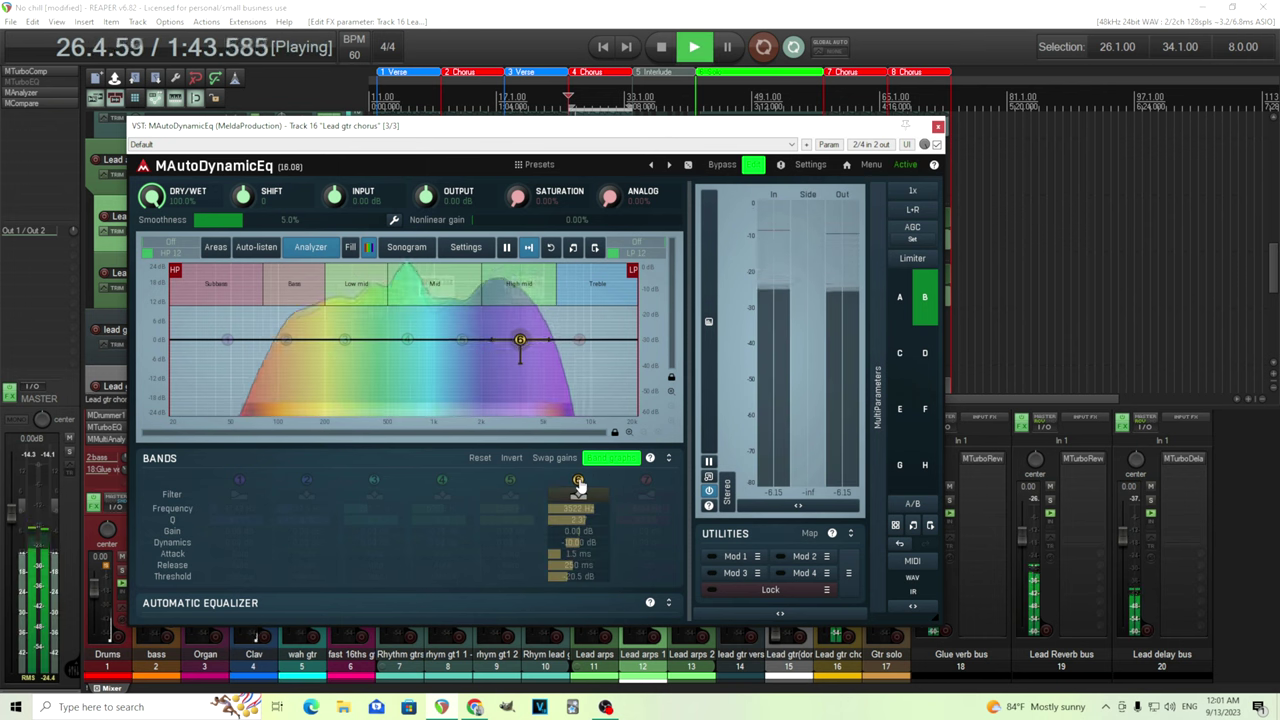
{"action": "left_click", "coordinate": [579, 484]}
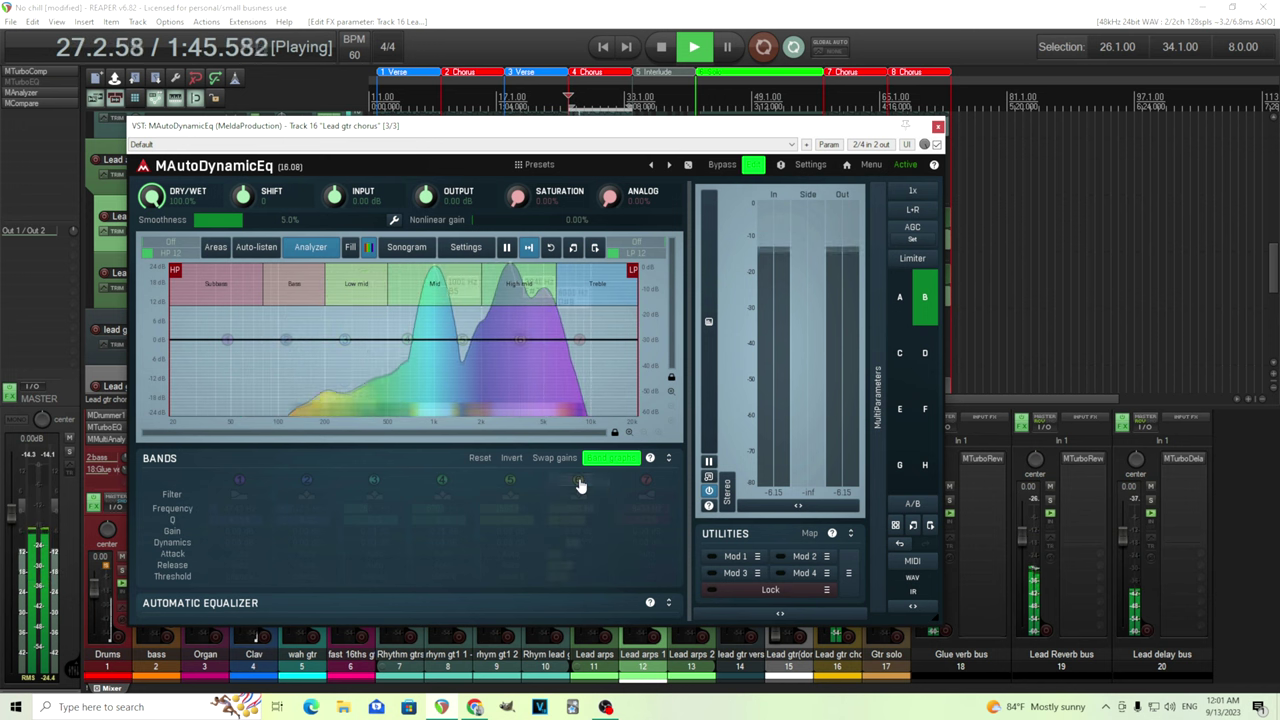
{"action": "left_click", "coordinate": [579, 484]}
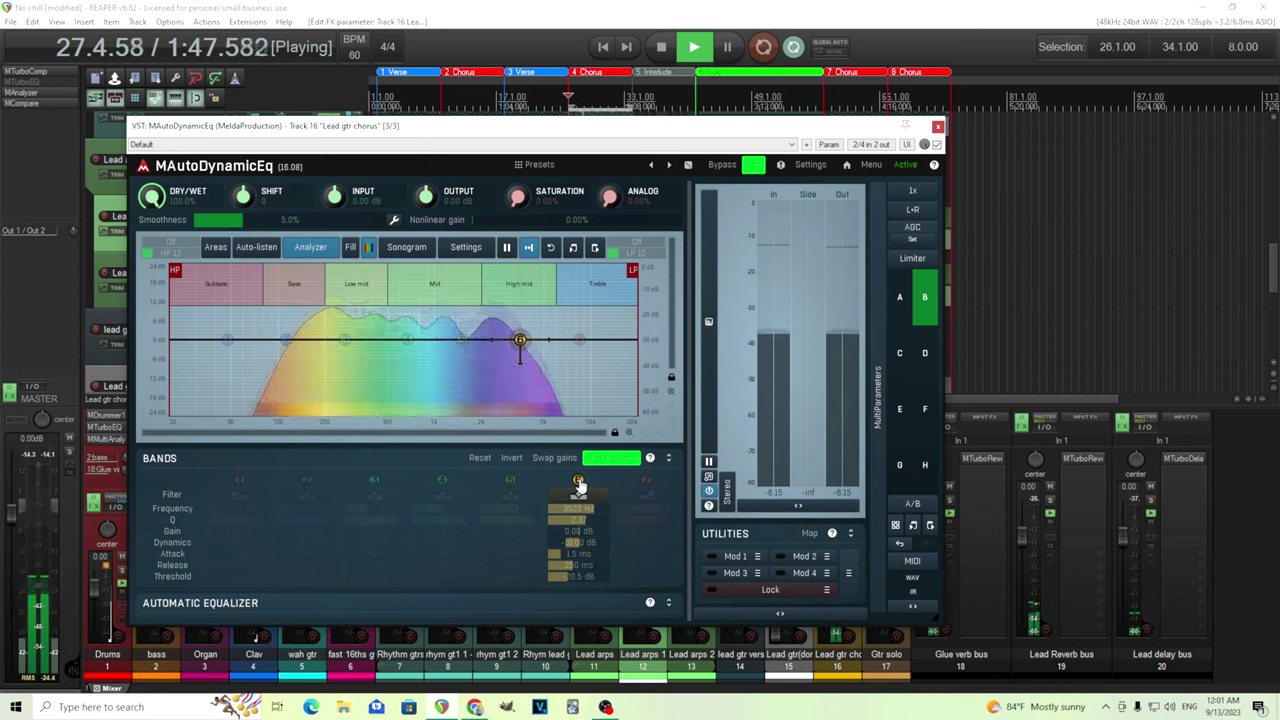
{"action": "left_click", "coordinate": [579, 484]}
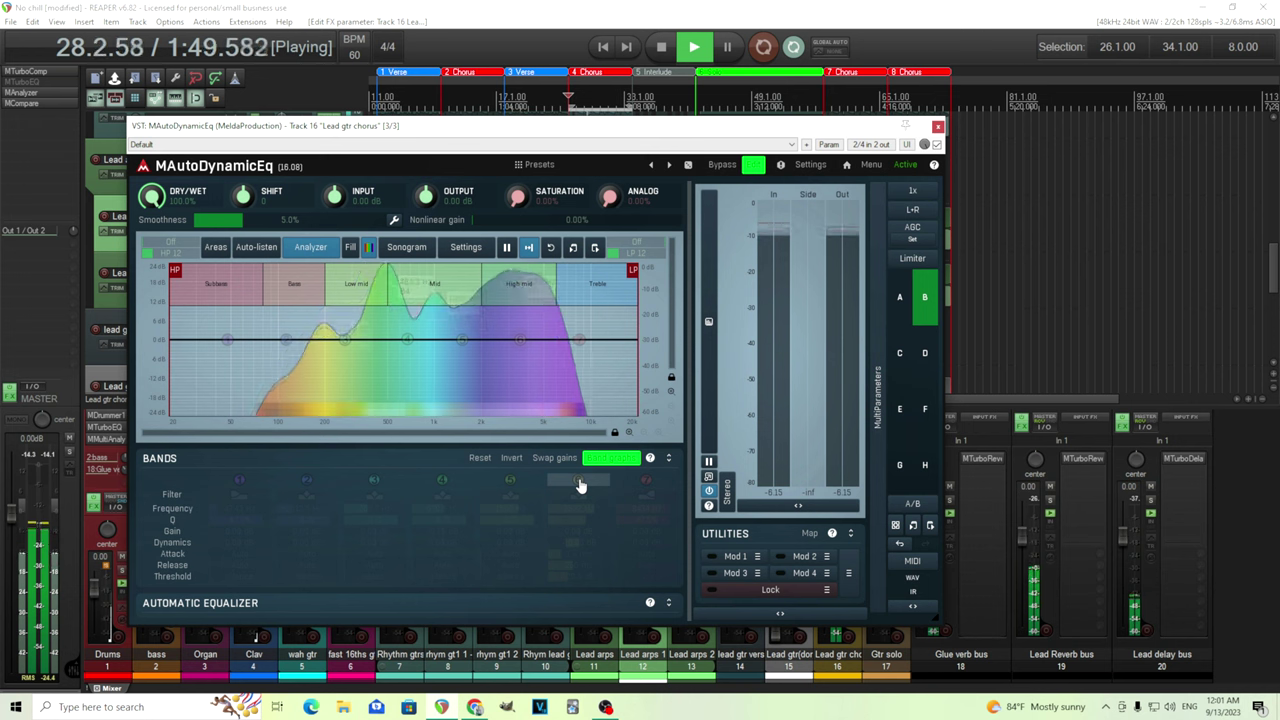
{"action": "left_click", "coordinate": [579, 484]}
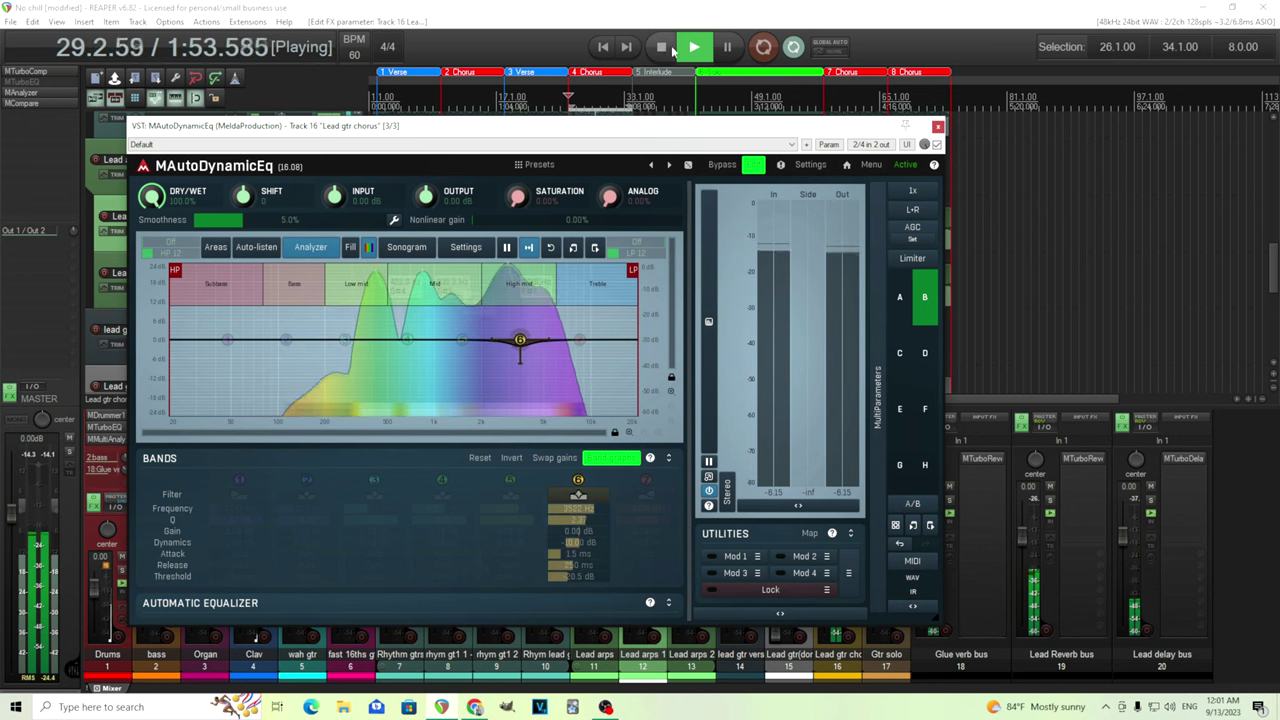
{"action": "key", "text": "XF86AudioStop"}
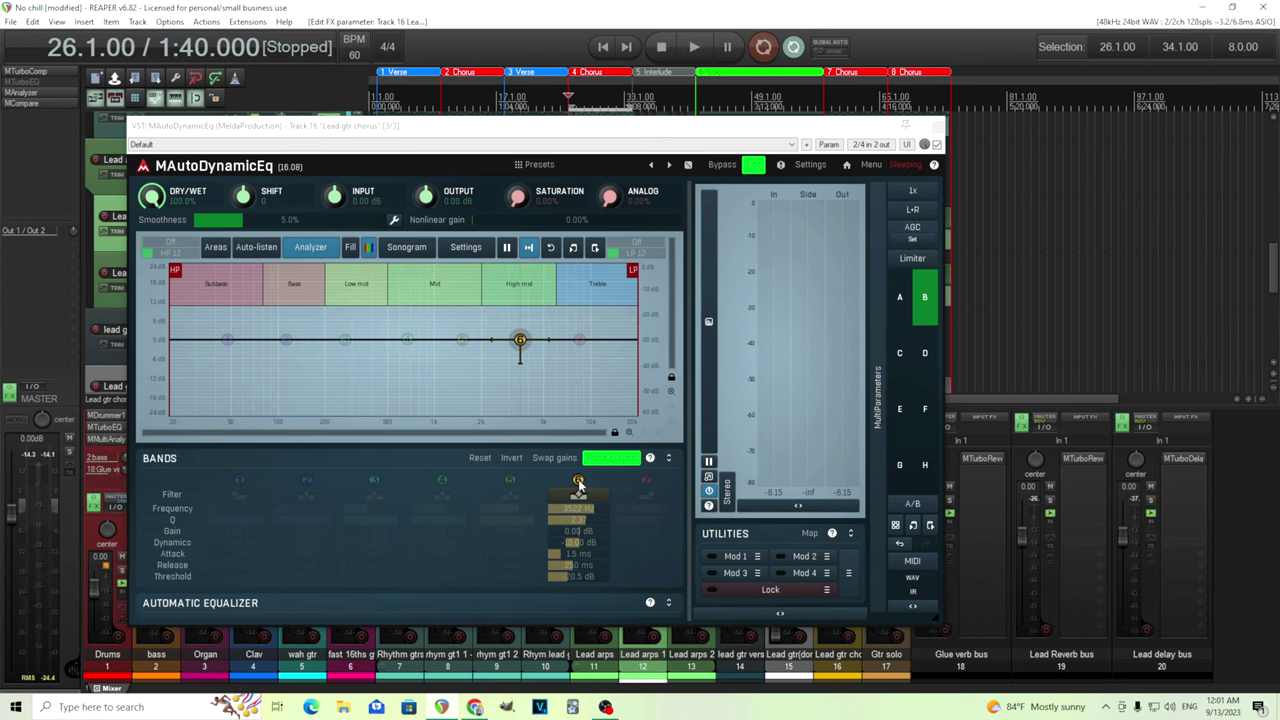
Reopen band 6 settings and set a 1.1 ms attack with +4.0 dB level gain while auditioning.
{"action": "left_click", "coordinate": [580, 494]}
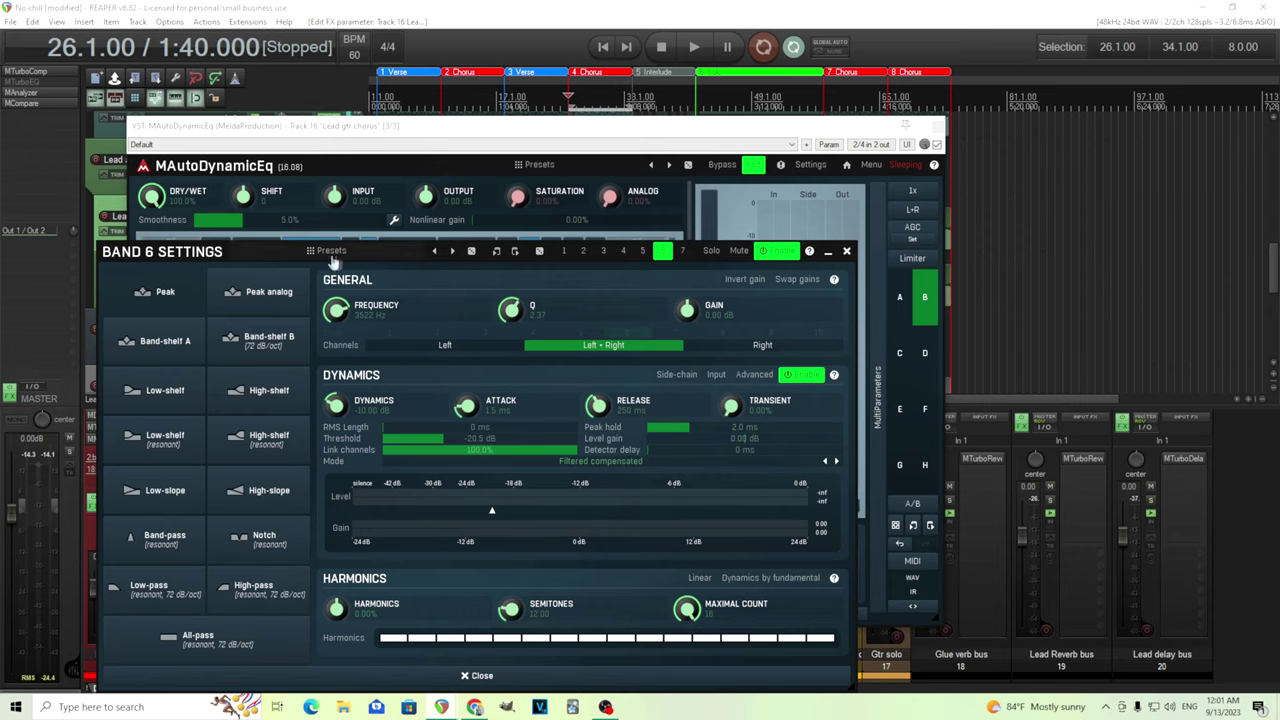
{"action": "left_click_drag", "start_coordinate": [305, 258], "coordinate": [410, 212]}
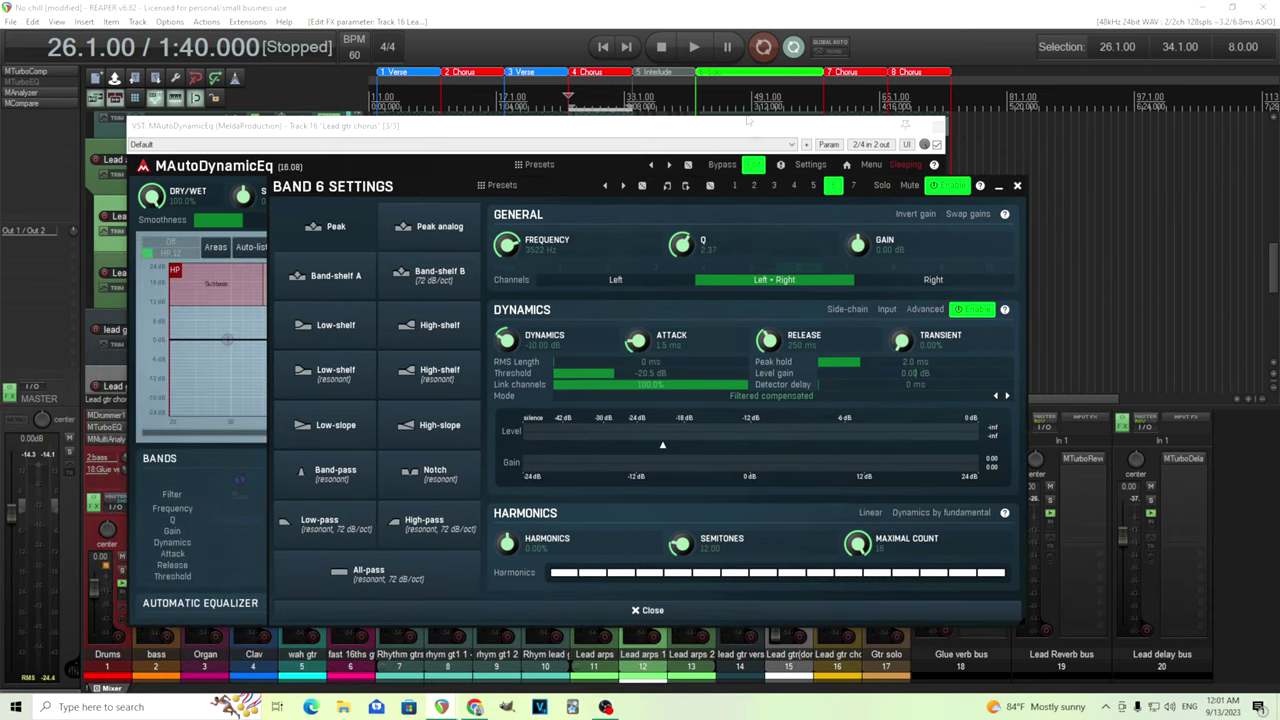
{"action": "left_click", "coordinate": [692, 48]}
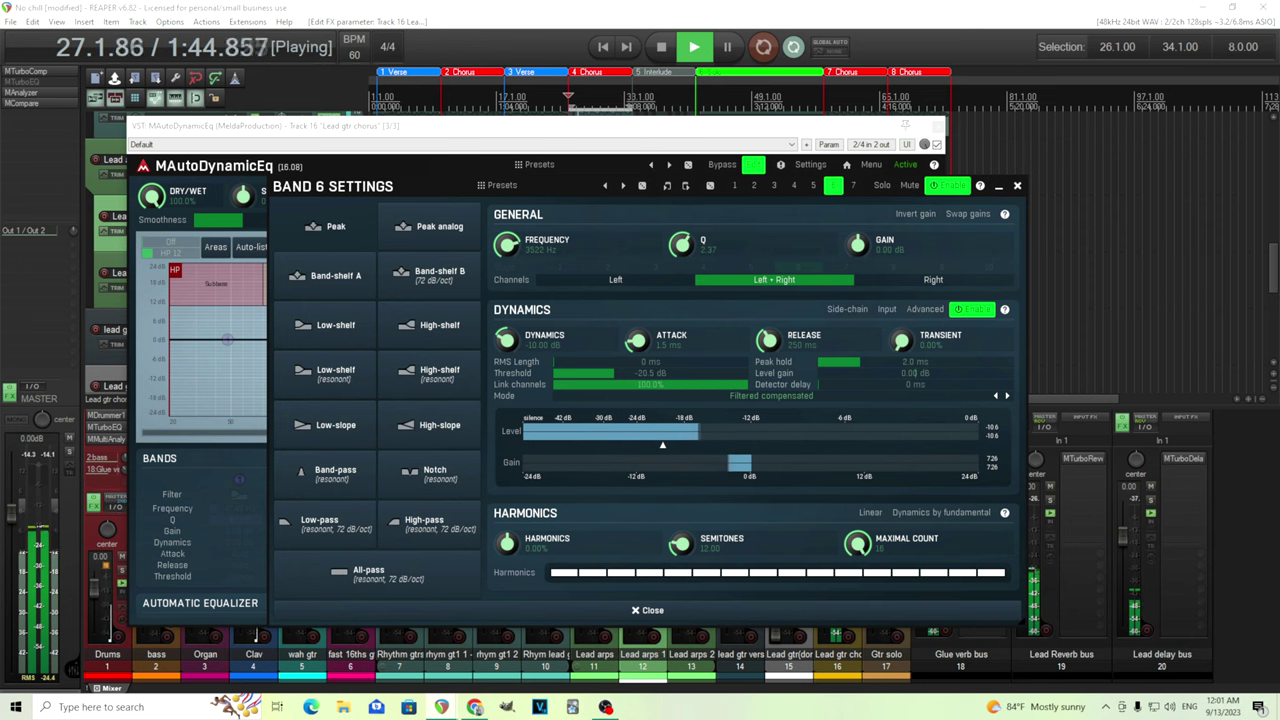
{"action": "key", "text": "space"}
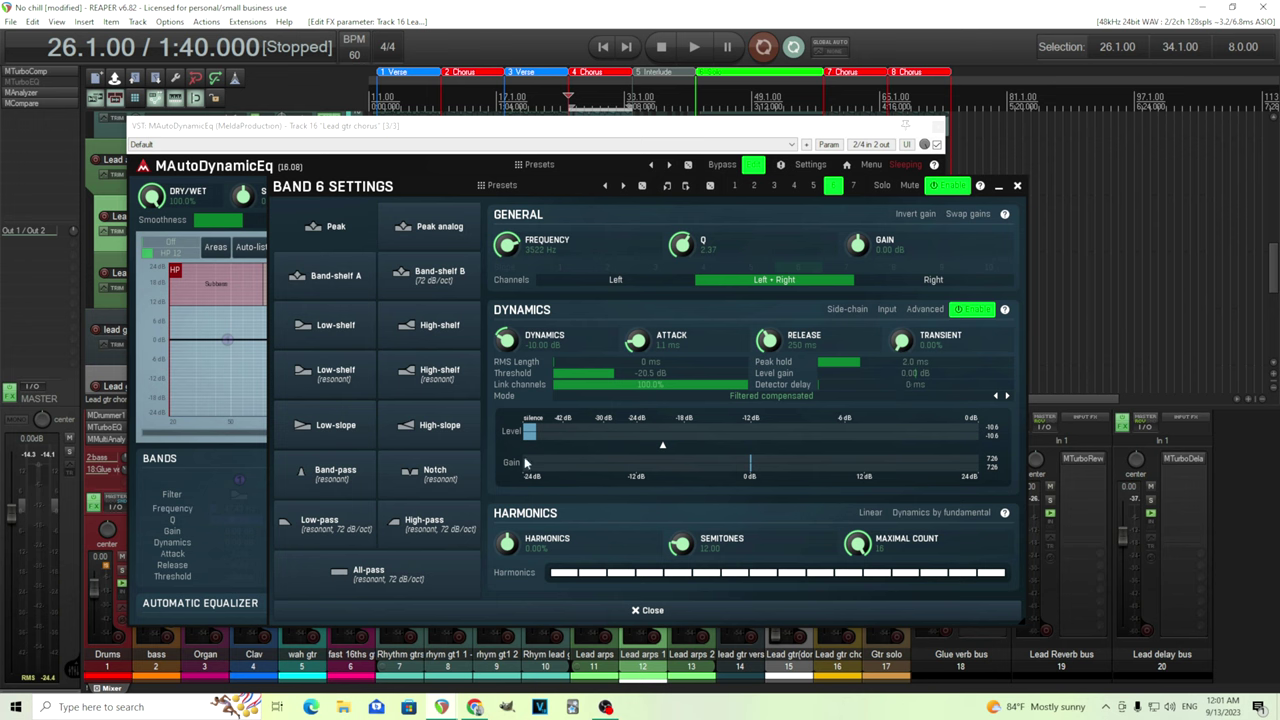
{"action": "key", "text": "space"}
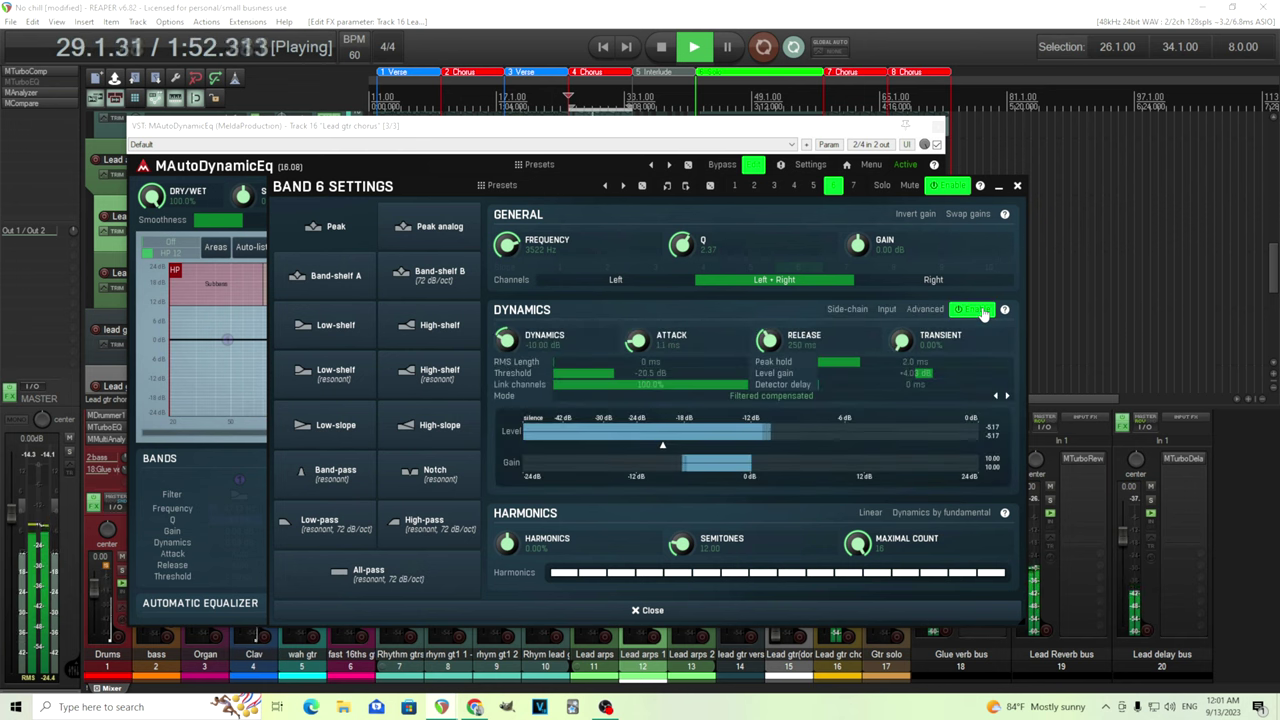
{"action": "left_click", "coordinate": [658, 47]}
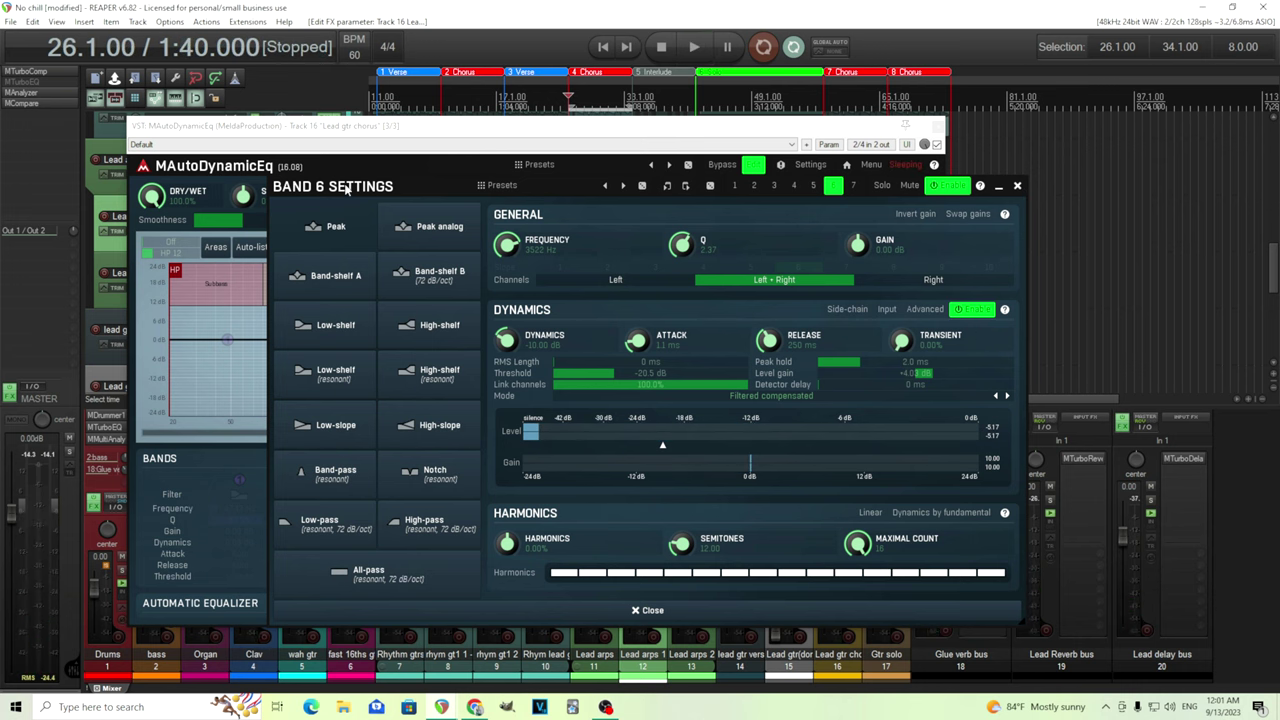
{"action": "left_click_drag", "start_coordinate": [345, 190], "coordinate": [697, 165]}
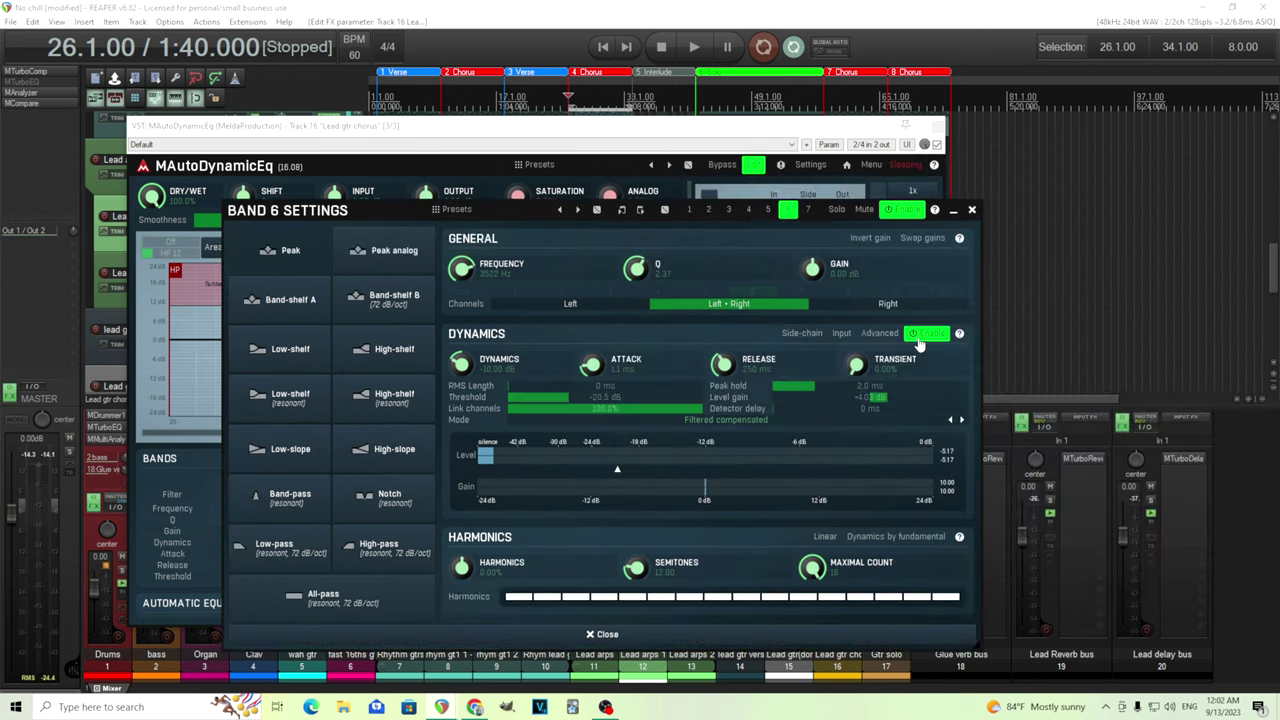
Disable band 6's dynamics and pull its gain to a static cut of about -8.8 dB.
{"action": "left_click", "coordinate": [920, 335]}
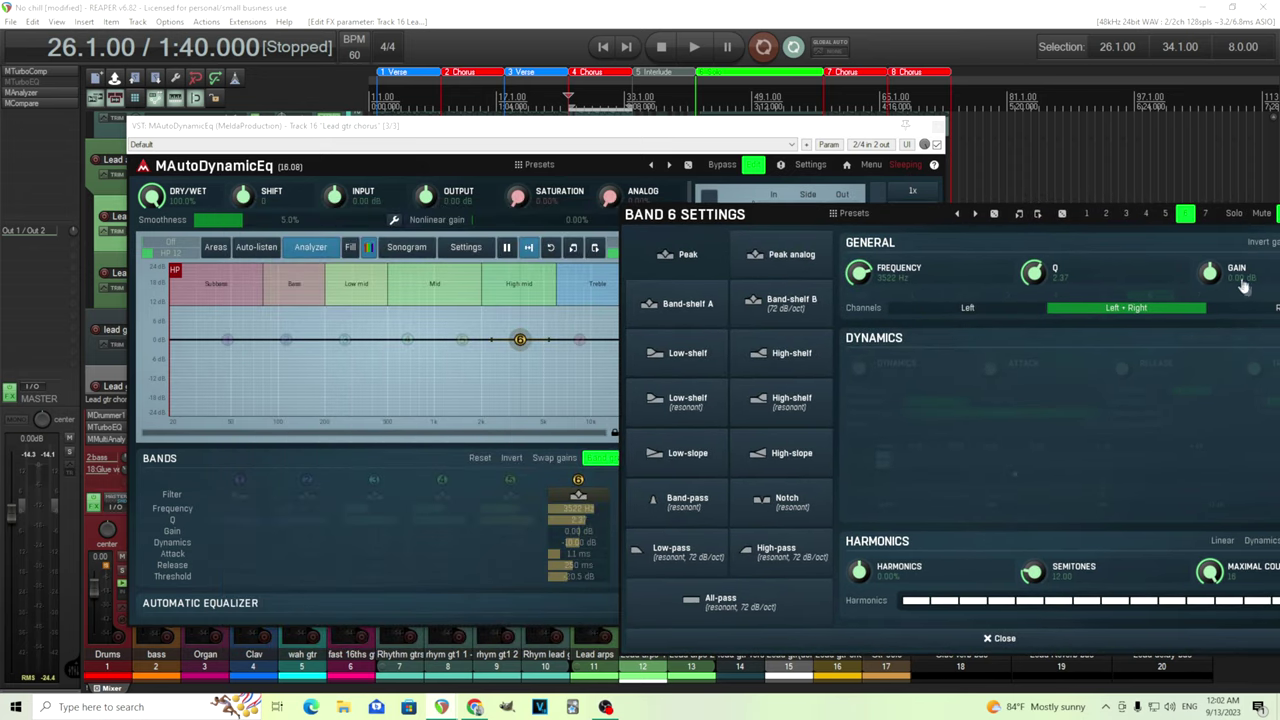
{"action": "left_click_drag", "start_coordinate": [519, 340], "coordinate": [519, 362]}
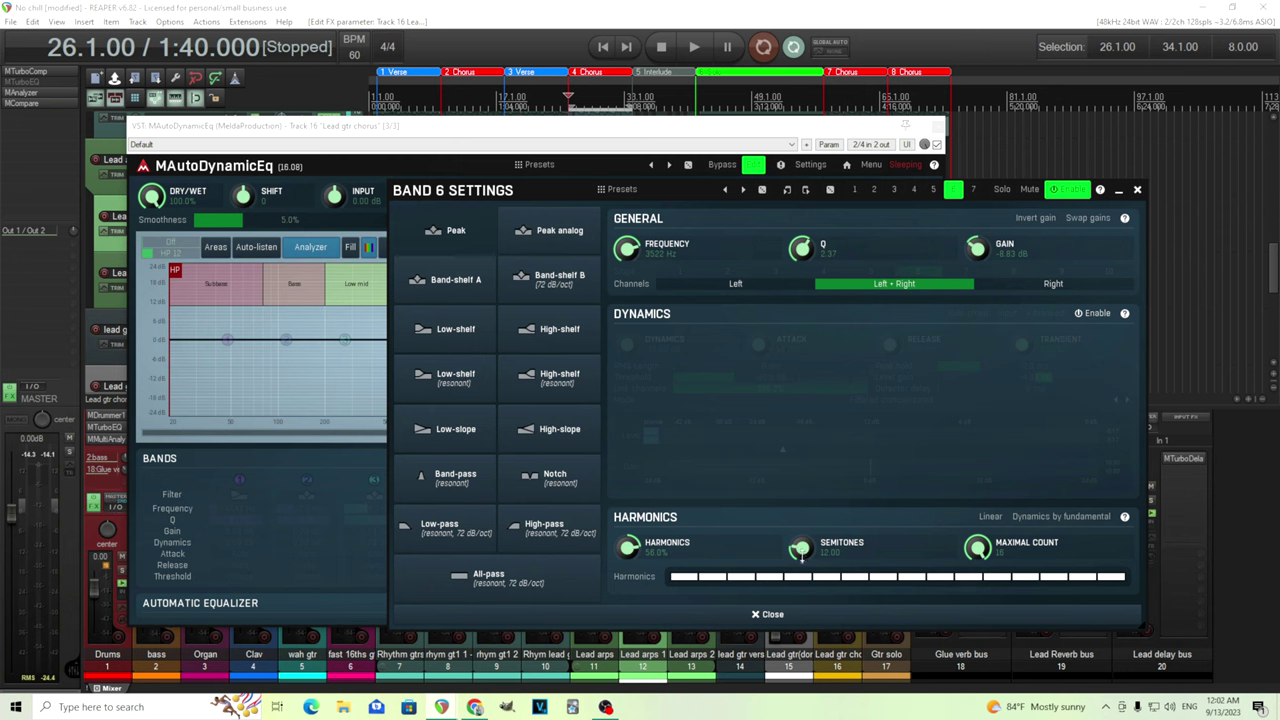
{"action": "left_click_drag", "start_coordinate": [466, 198], "coordinate": [670, 208]}
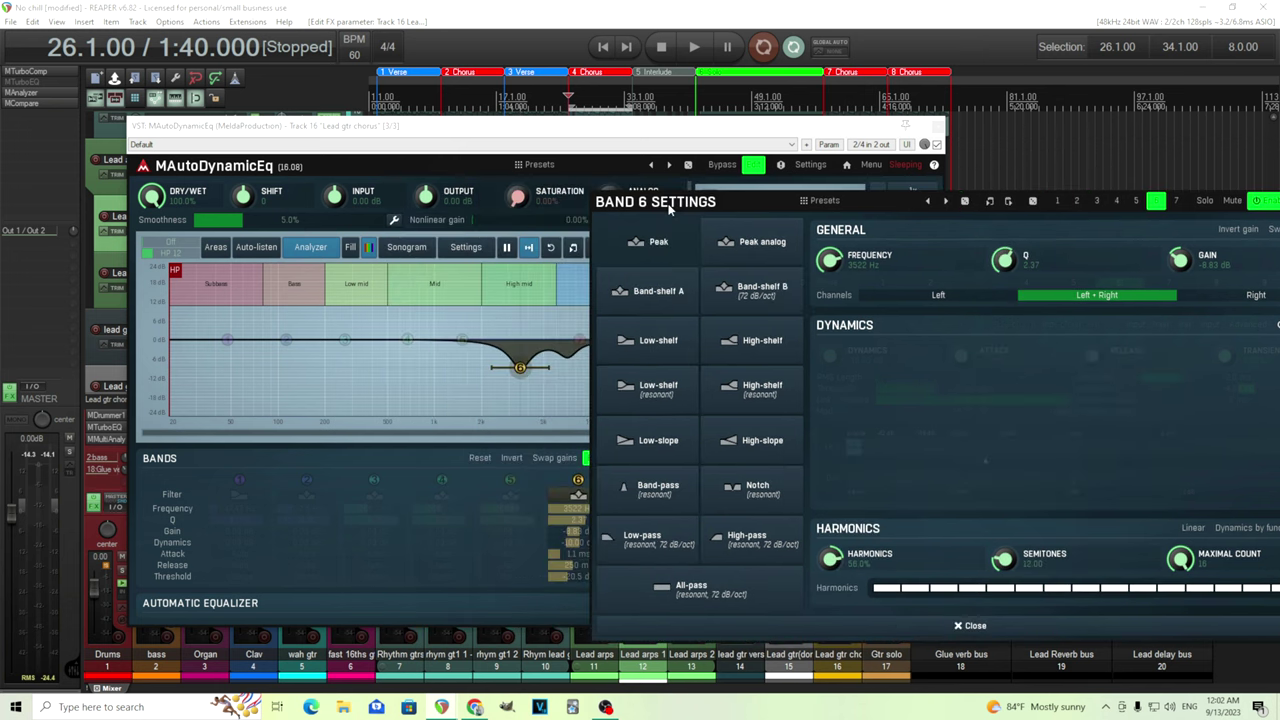
Reset band 6's gain to 0 dB, re-enable dynamics and turn on 'Dynamics by fundamental'.
{"action": "double_click", "coordinate": [1181, 262]}
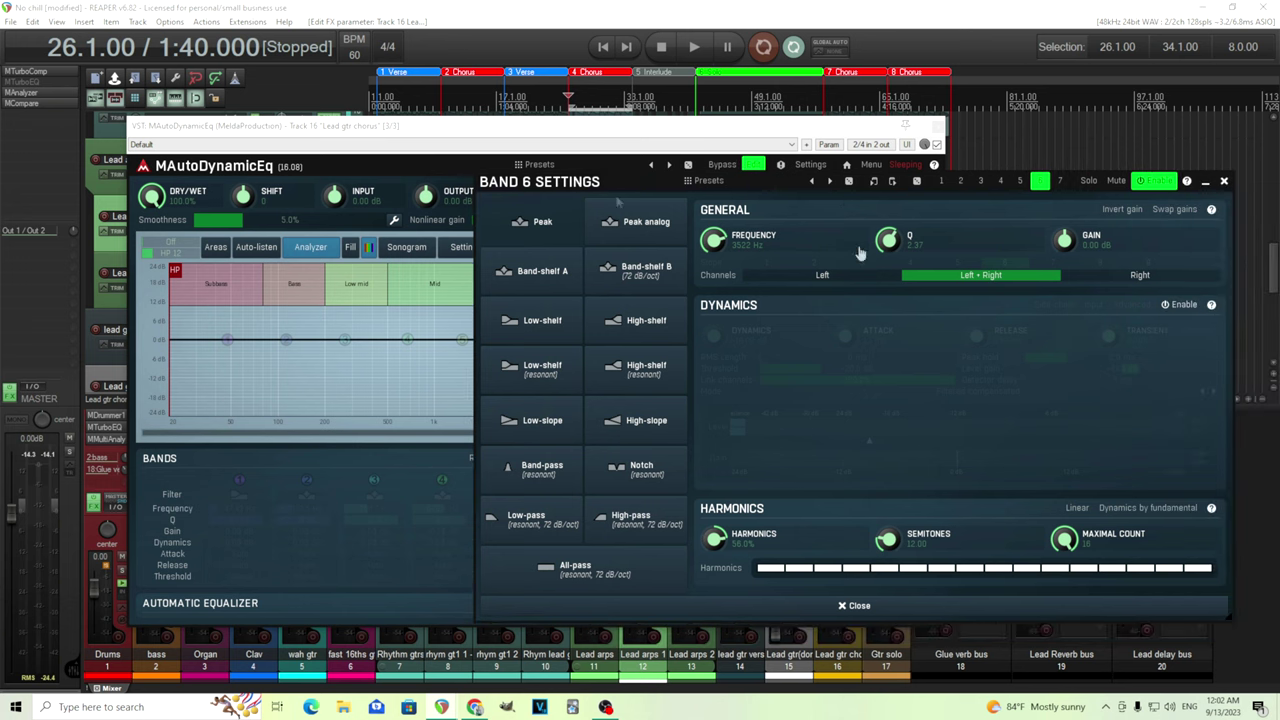
{"action": "left_click", "coordinate": [1178, 305]}
{"action": "left_click_drag", "start_coordinate": [540, 181], "coordinate": [619, 147]}
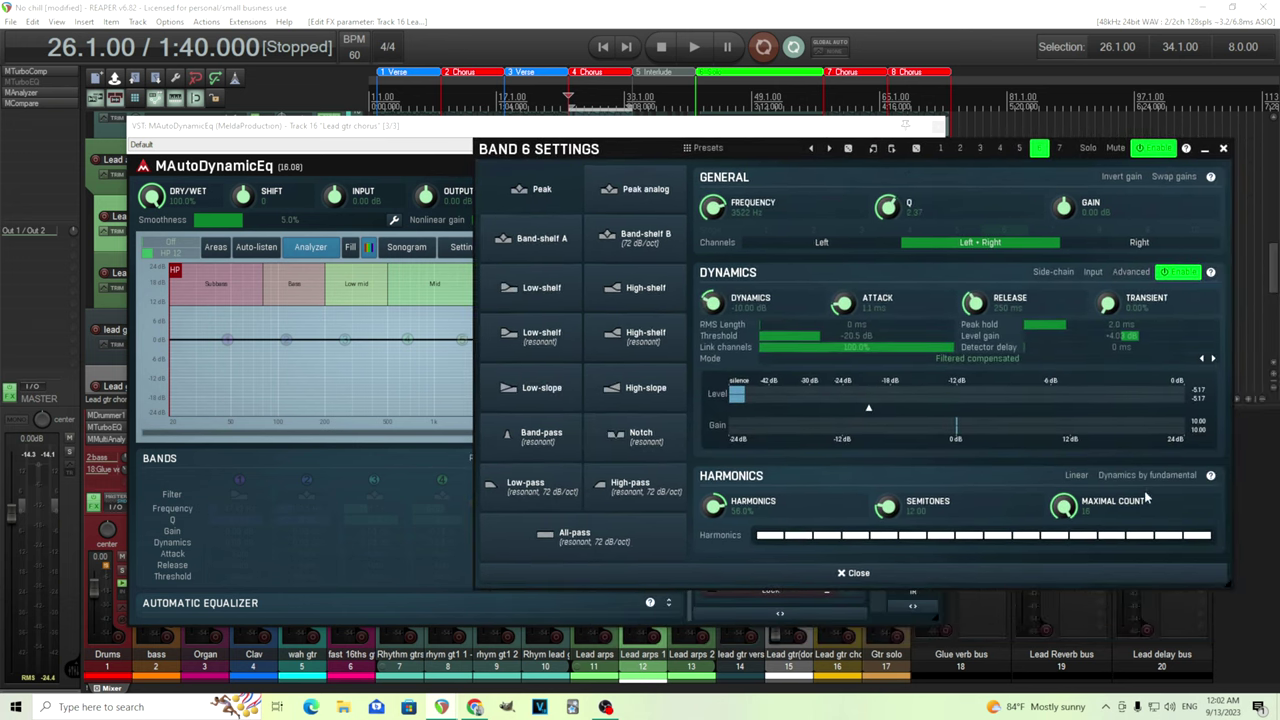
{"action": "left_click", "coordinate": [1148, 476]}
{"action": "left_click_drag", "start_coordinate": [535, 160], "coordinate": [228, 450]}
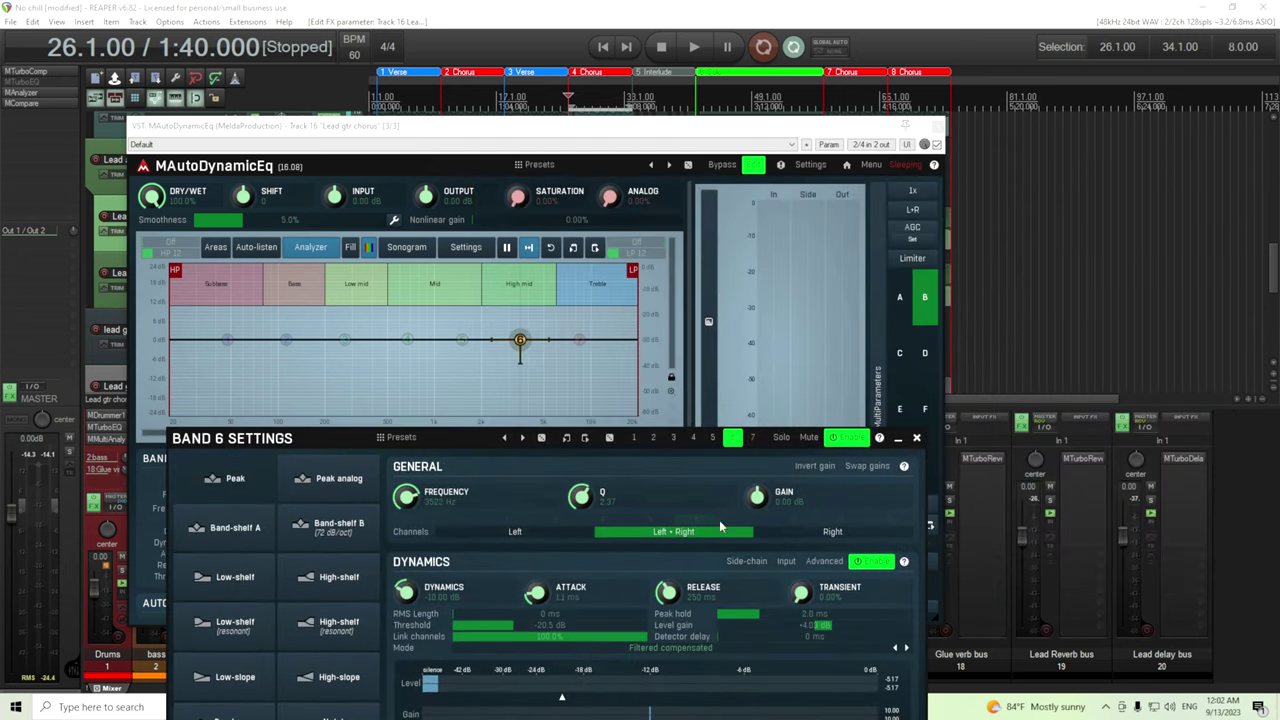
During playback, A/B band 6 on and off twice, leaving it enabled.
{"action": "left_click", "coordinate": [699, 52]}
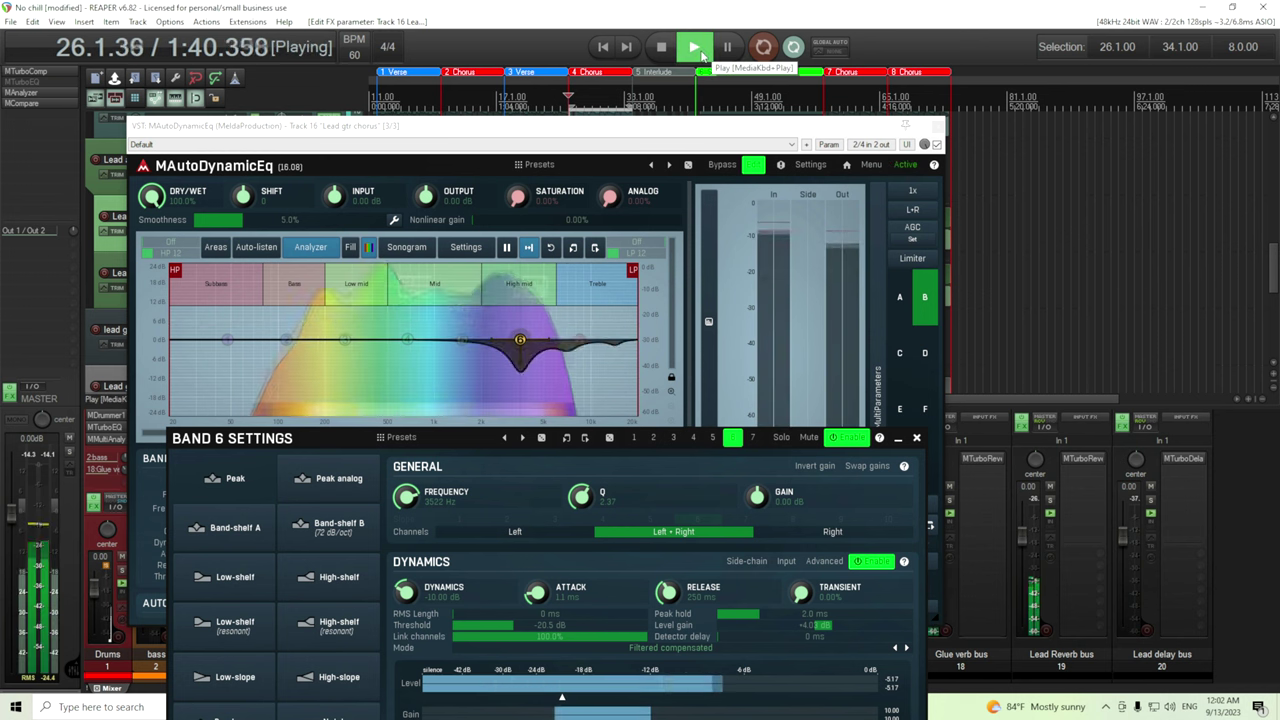
{"action": "left_click", "coordinate": [851, 438]}
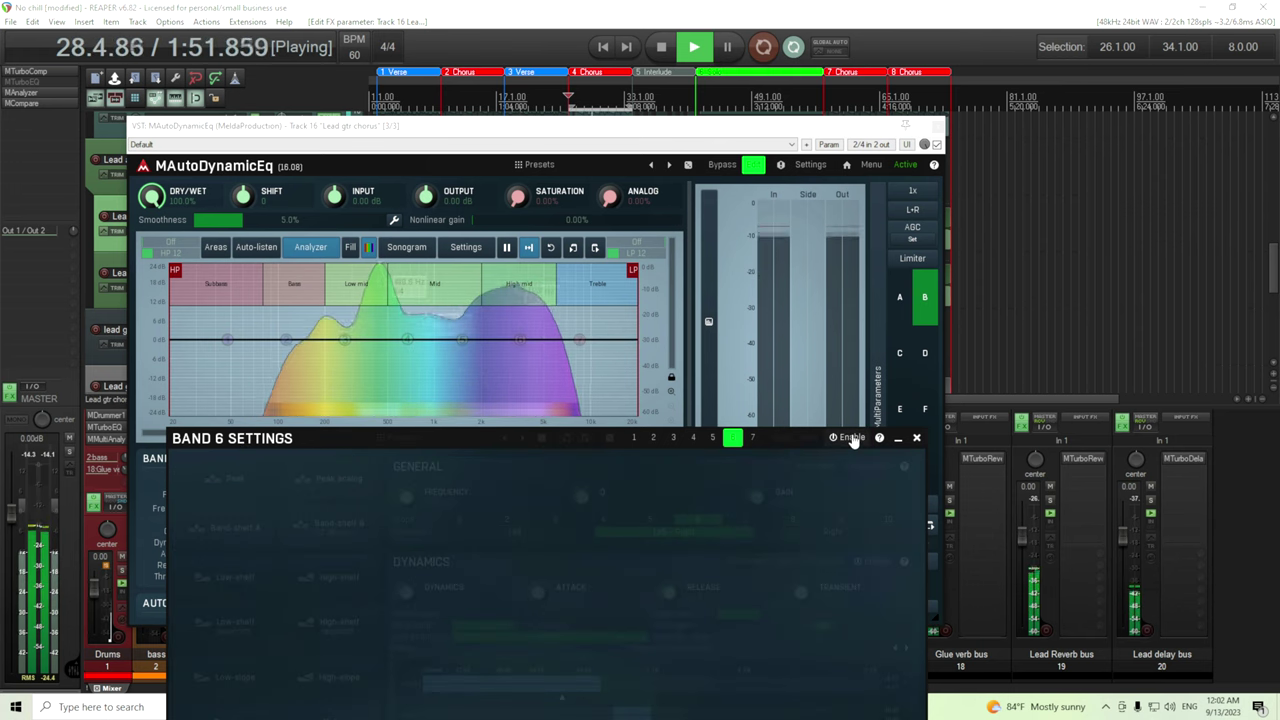
{"action": "left_click", "coordinate": [851, 438]}
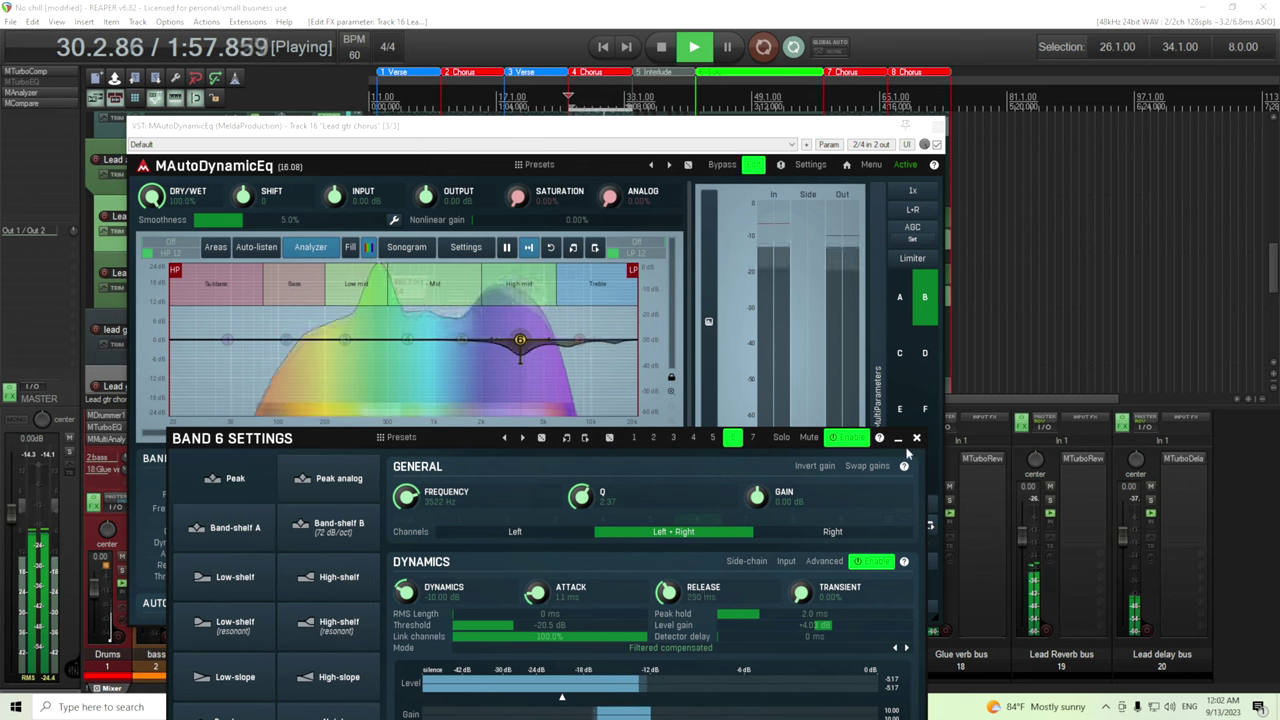
{"action": "left_click", "coordinate": [849, 438]}
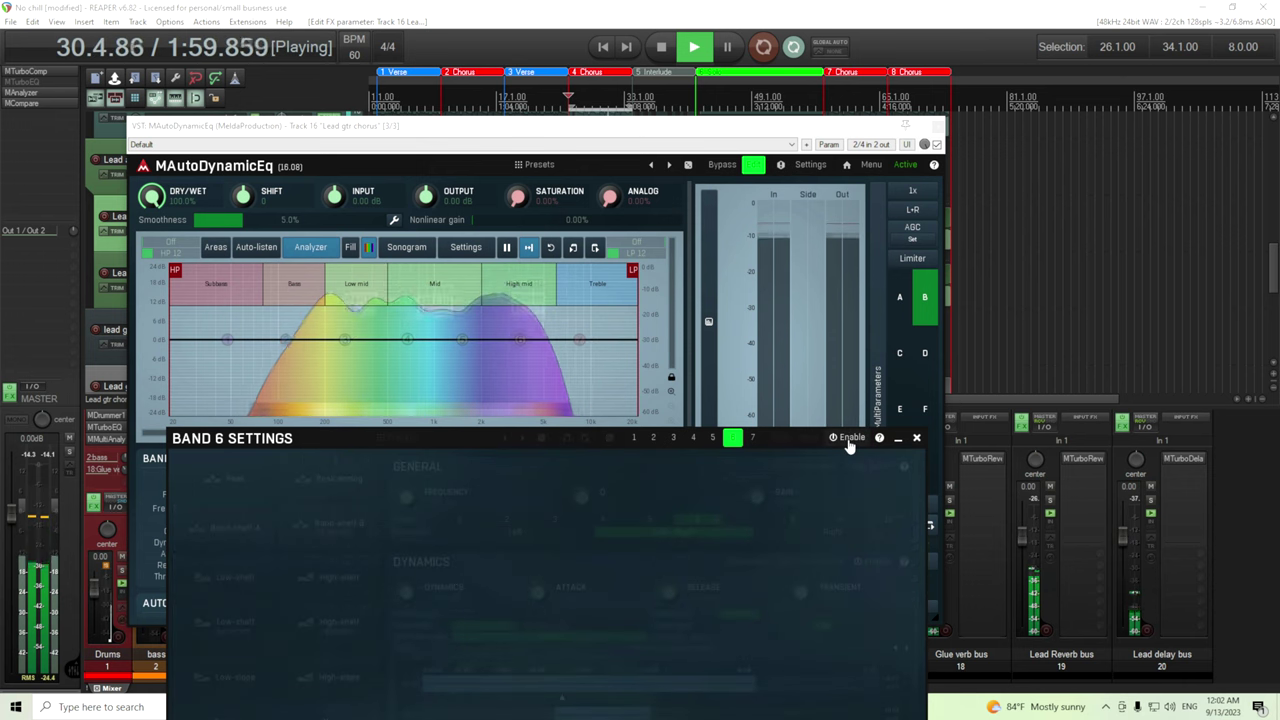
{"action": "left_click", "coordinate": [849, 438]}
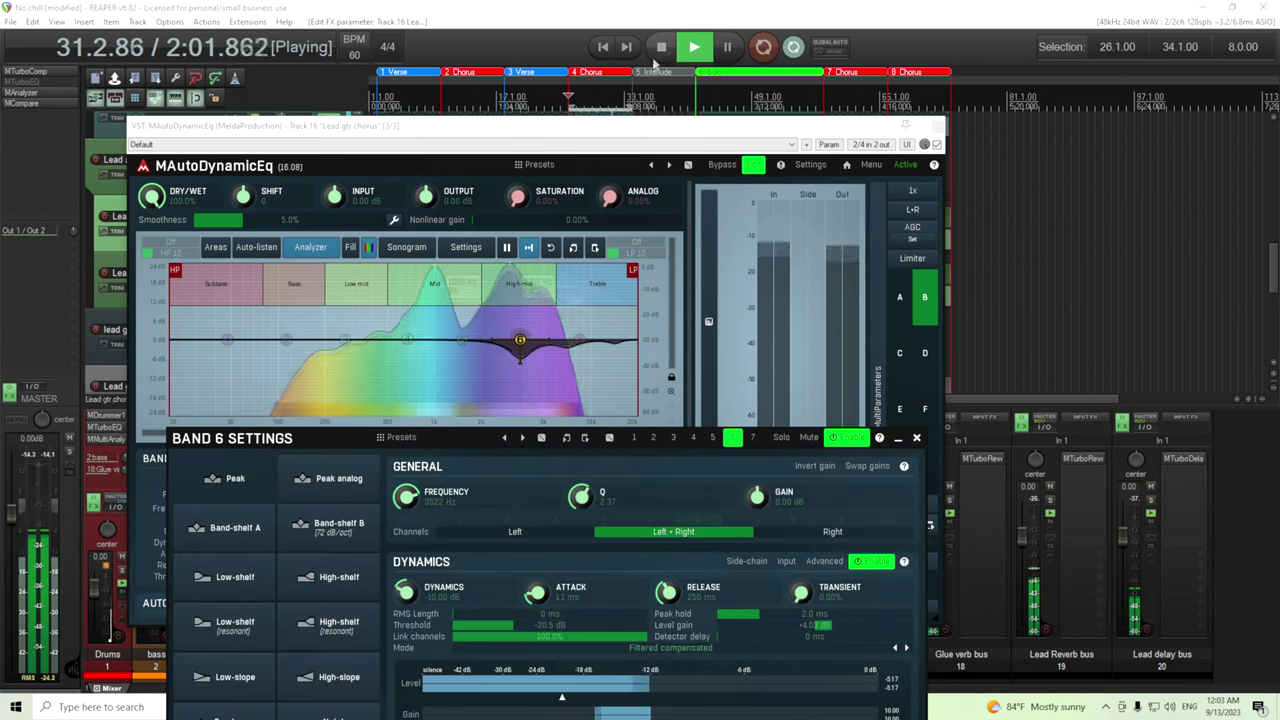
{"action": "key", "text": "space"}
{"action": "left_click_drag", "start_coordinate": [268, 443], "coordinate": [756, 202]}
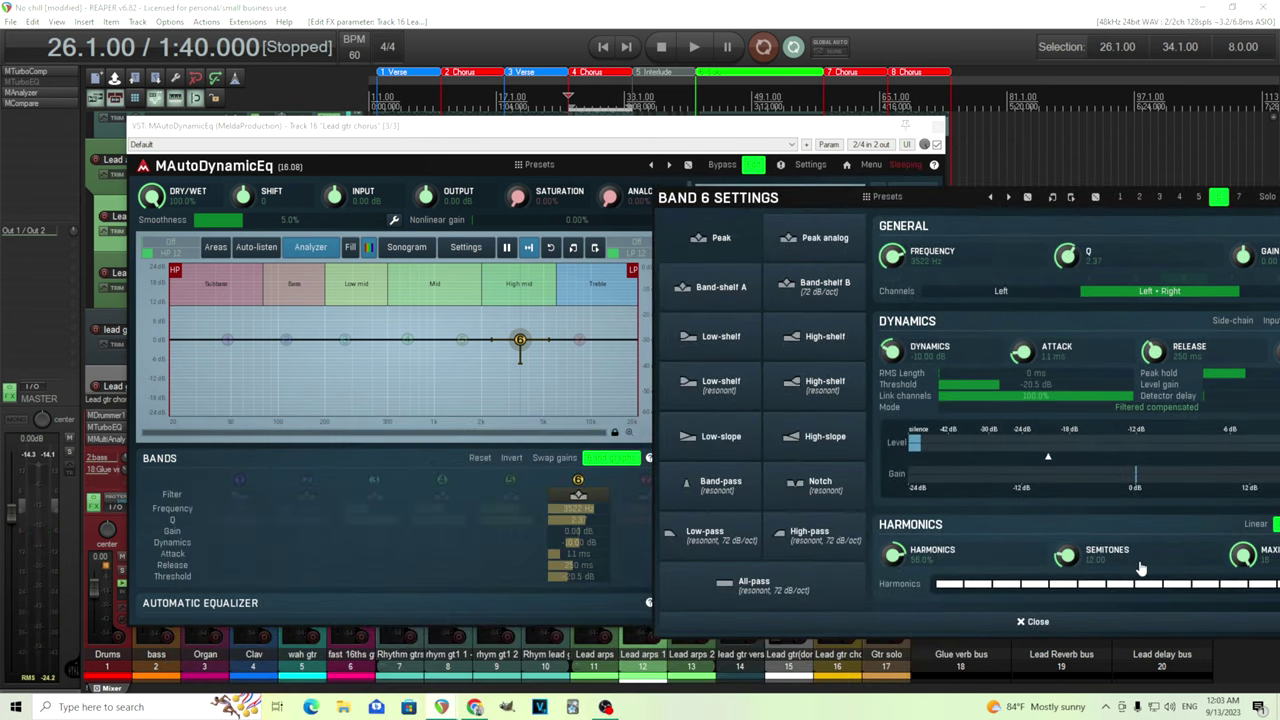
Audition the section twice and position band 6 settings to show its 56.0% Harmonics section.
{"action": "left_click", "coordinate": [694, 47]}
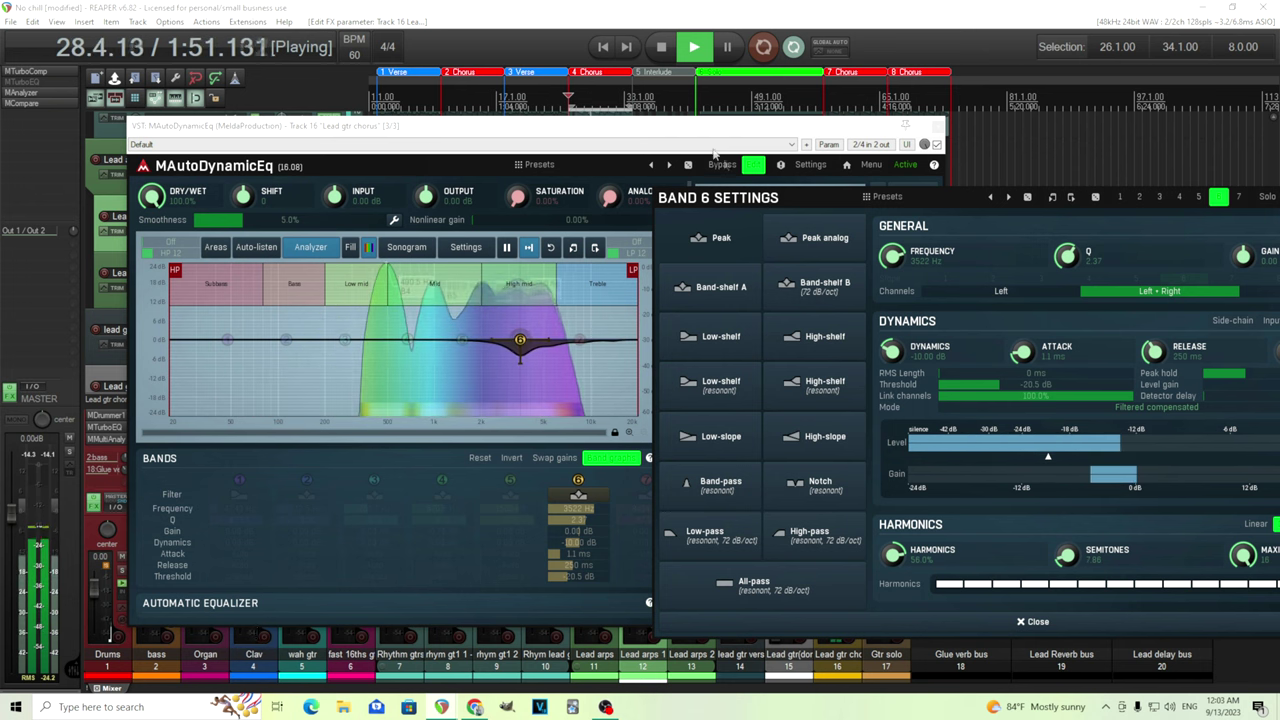
{"action": "left_click", "coordinate": [660, 55]}
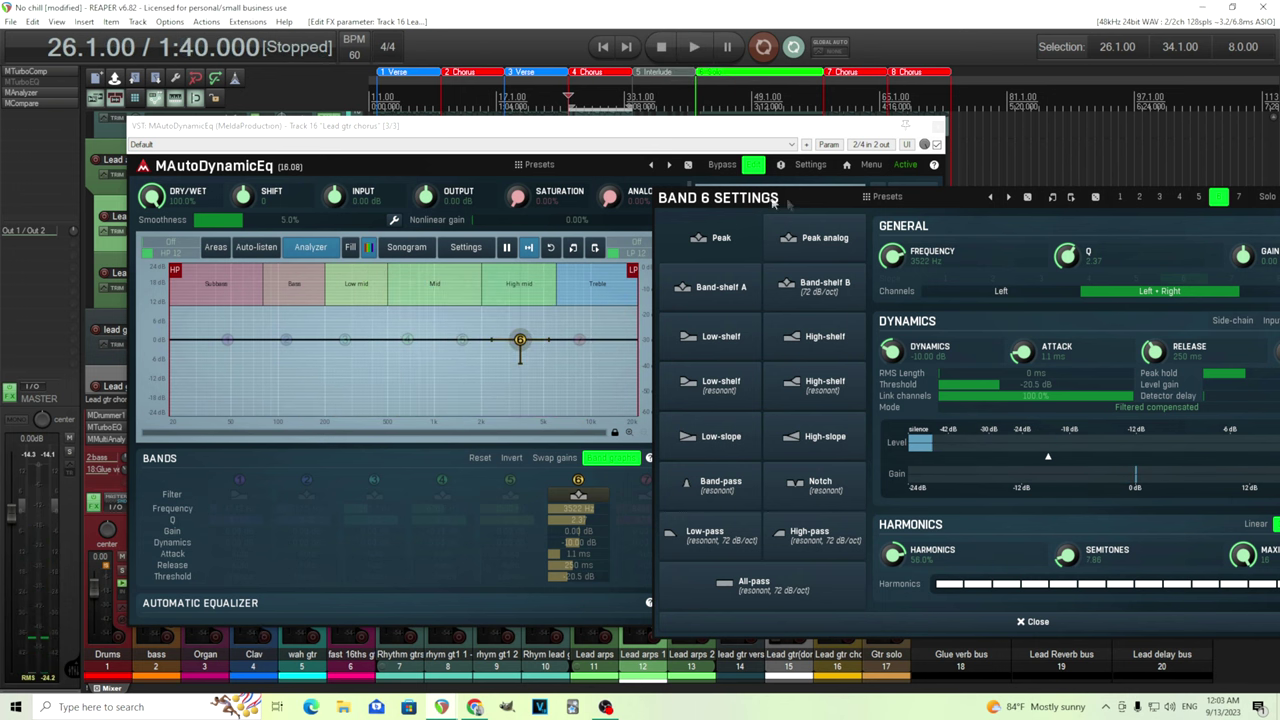
{"action": "left_click_drag", "start_coordinate": [772, 203], "coordinate": [651, 181]}
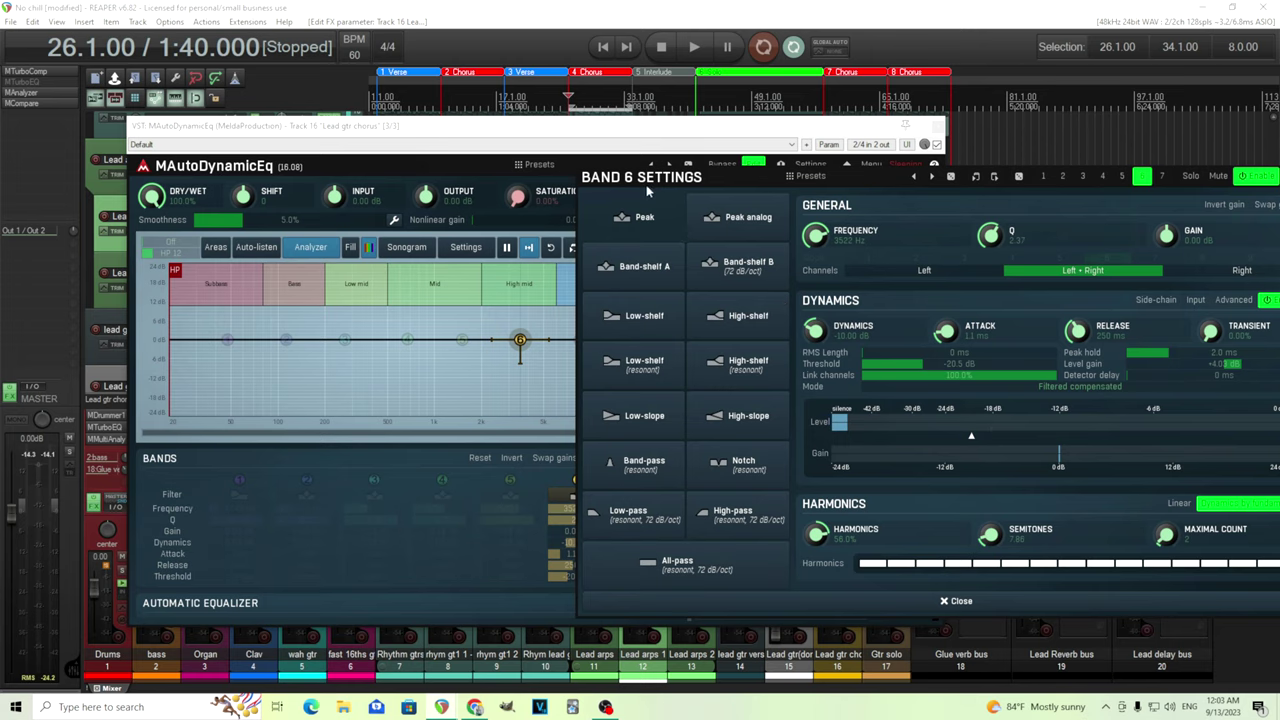
{"action": "left_click_drag", "start_coordinate": [646, 190], "coordinate": [534, 470]}
{"action": "key", "text": "space"}
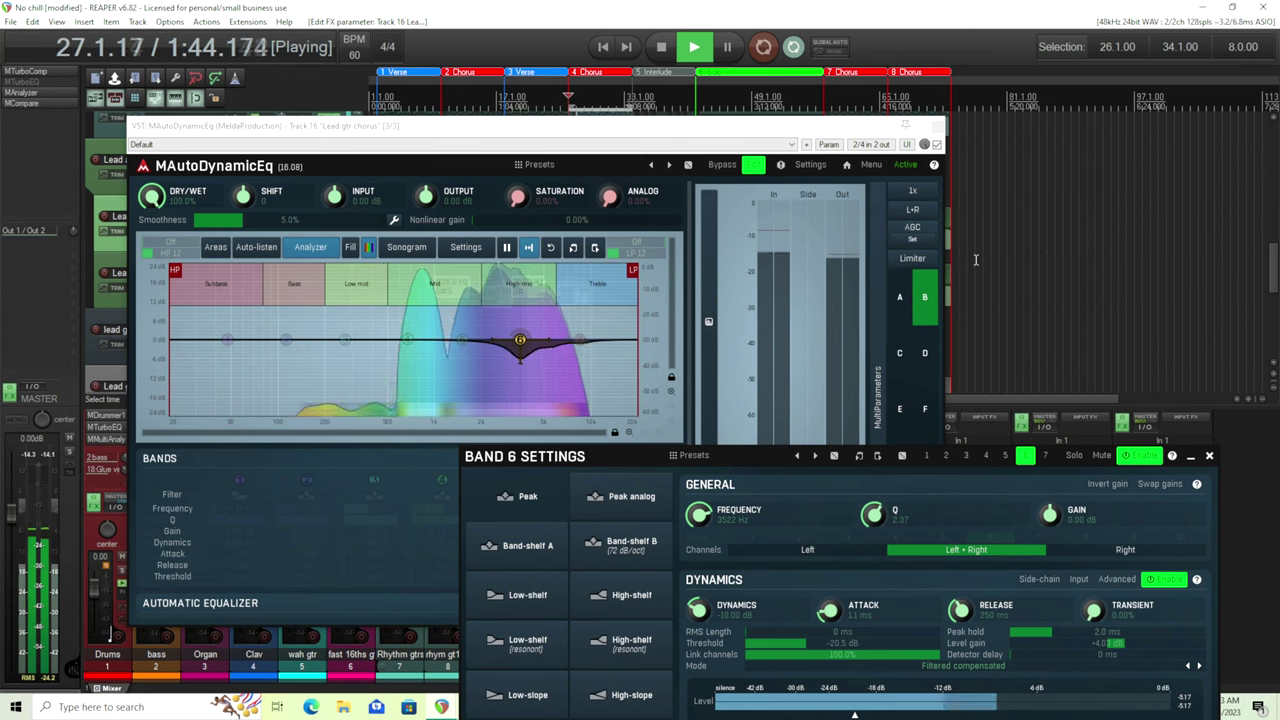
{"action": "left_click", "coordinate": [661, 47]}
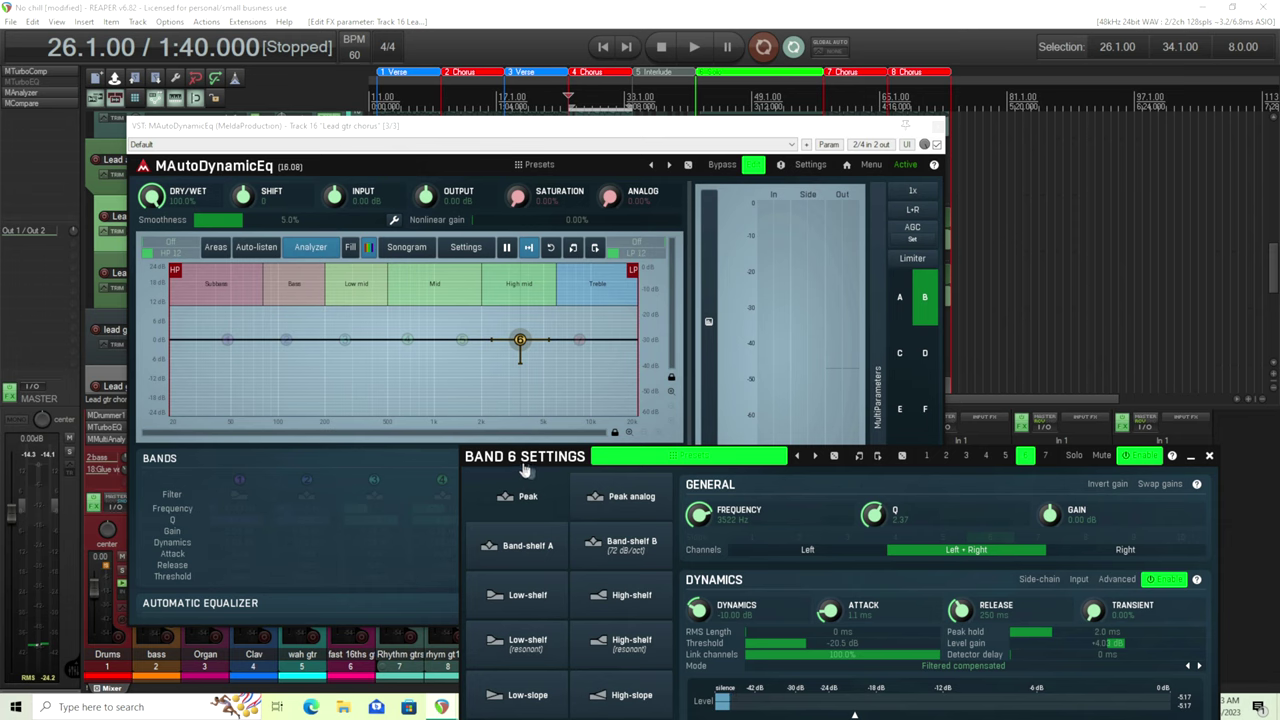
{"action": "left_click_drag", "start_coordinate": [514, 464], "coordinate": [660, 210]}
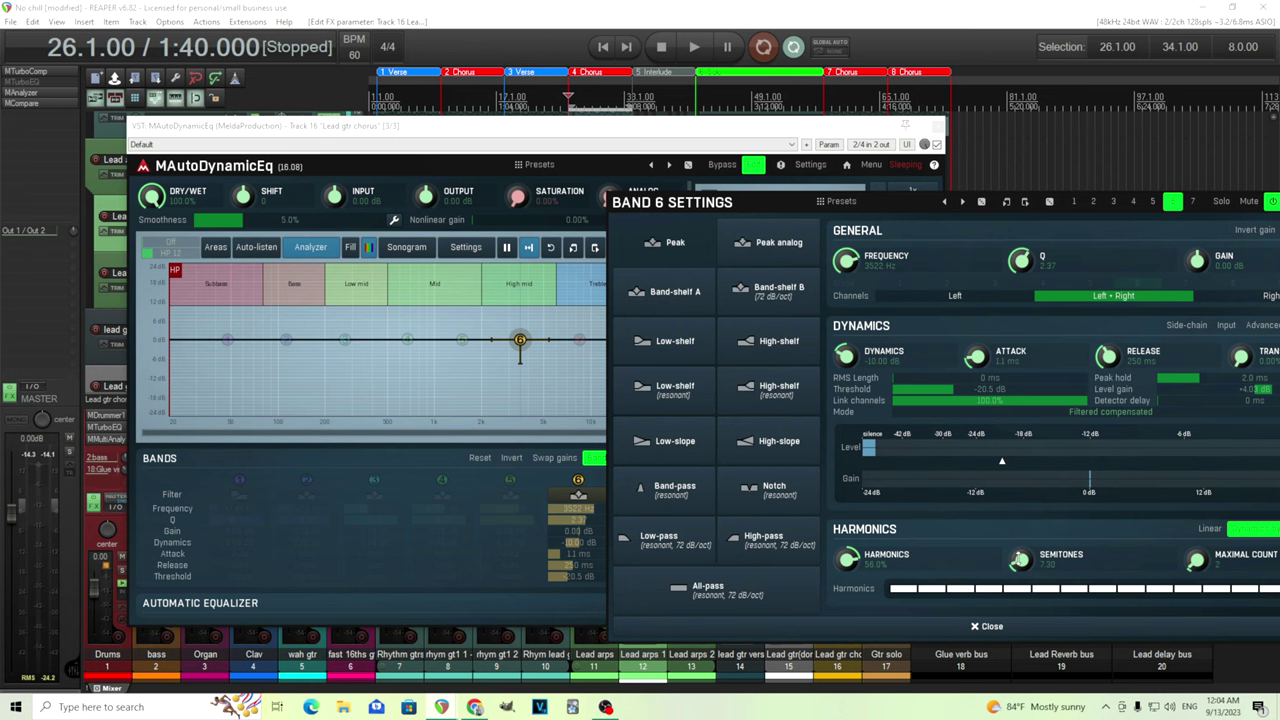
Close band 6's settings, then enable band 4 and sweep it down to about 495 Hz while listening.
{"action": "left_click_drag", "start_coordinate": [673, 205], "coordinate": [375, 425]}
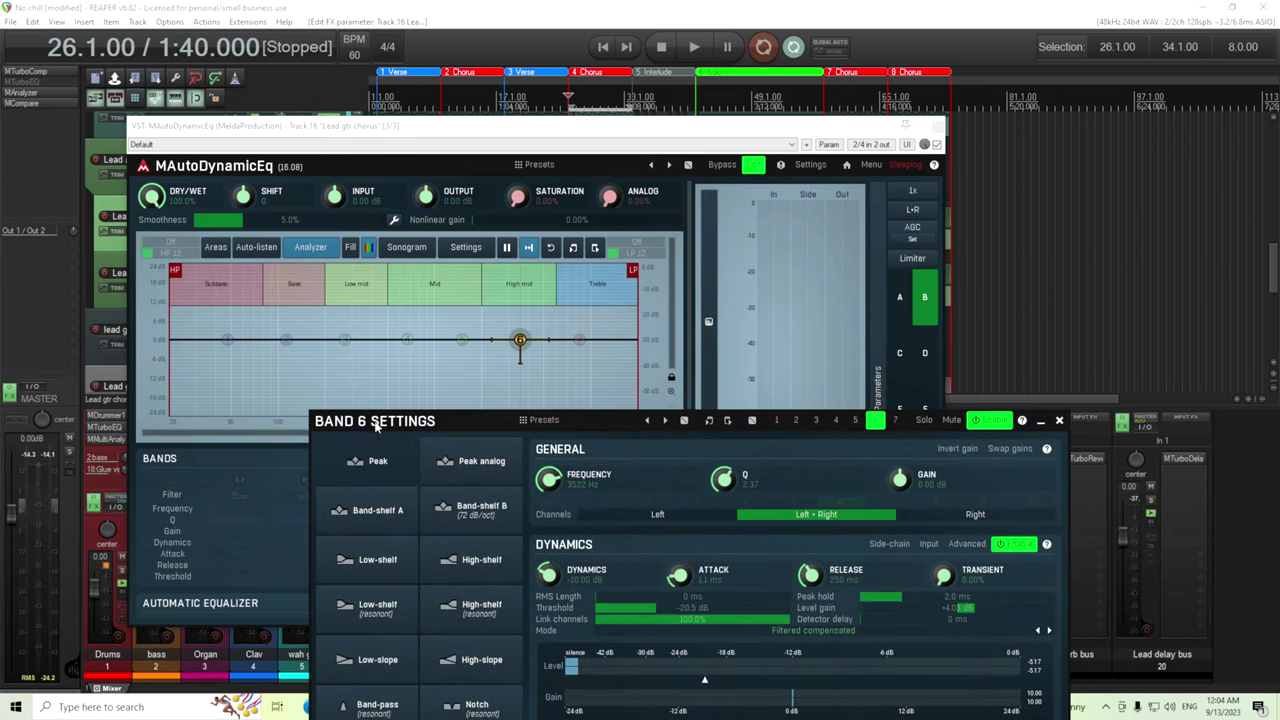
{"action": "left_click", "coordinate": [1059, 422]}
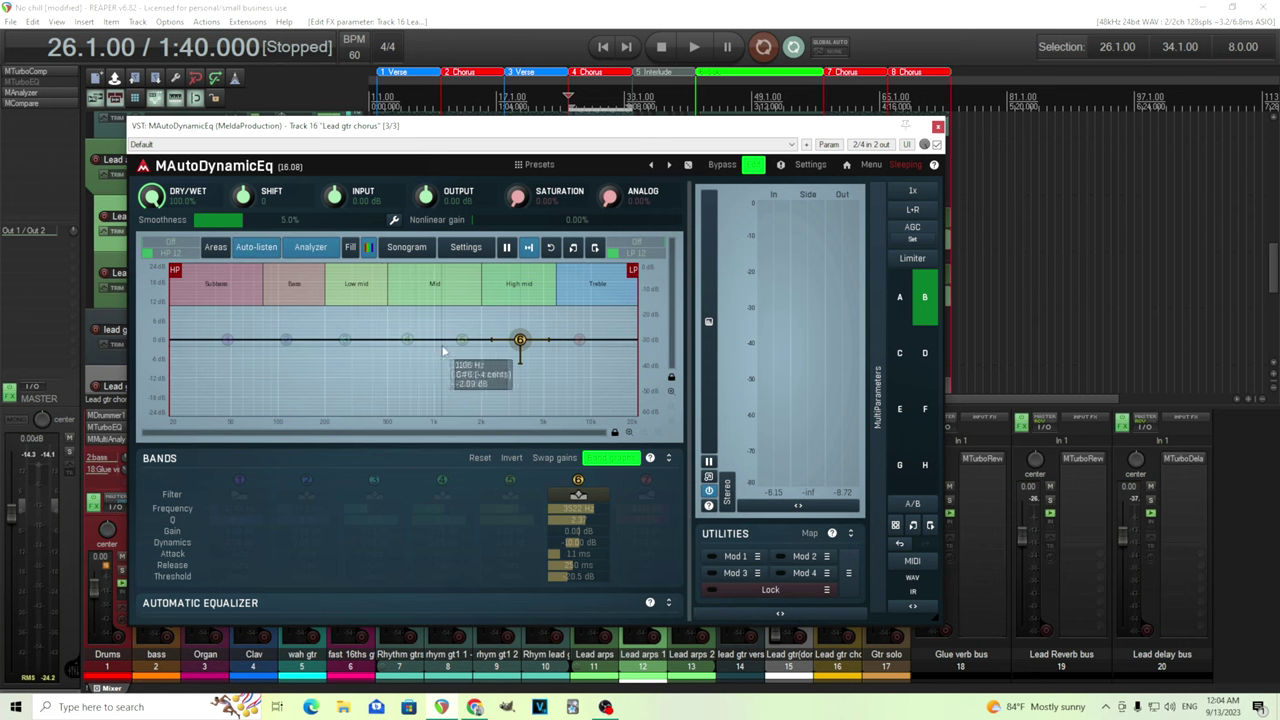
{"action": "left_click", "coordinate": [408, 337]}
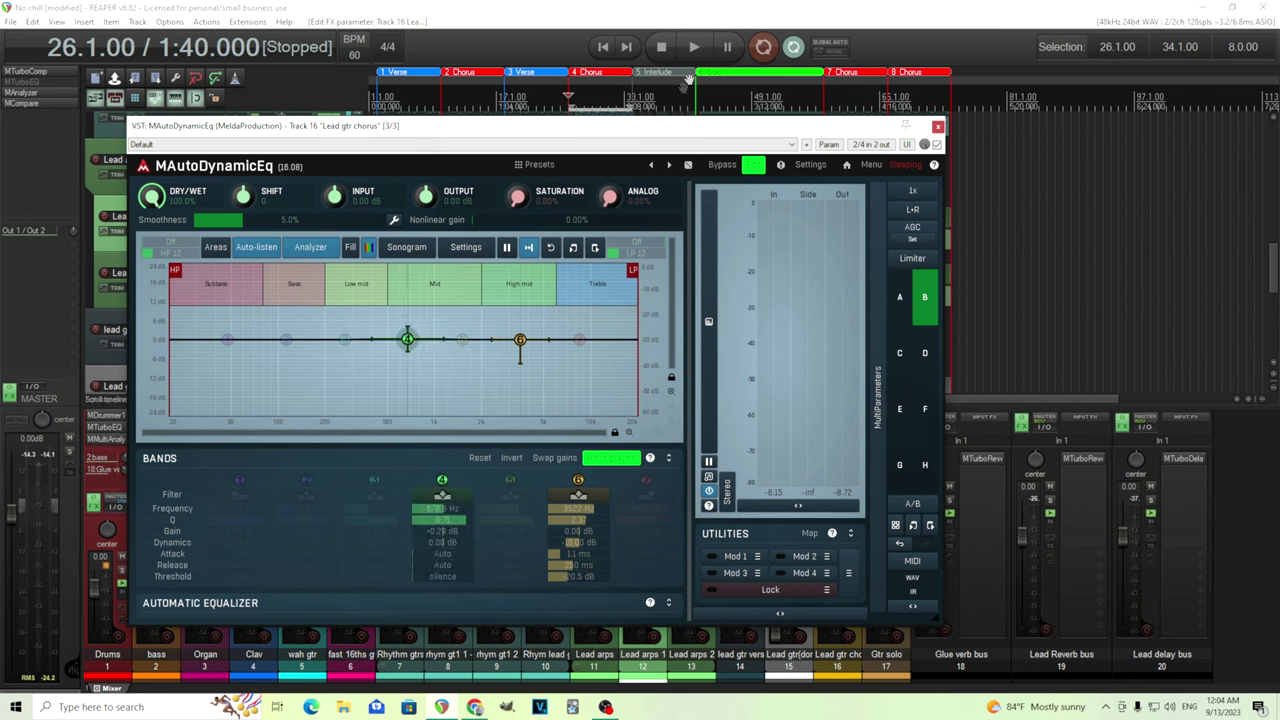
{"action": "key", "text": "space"}
{"action": "mouse_move", "coordinate": [408, 340]}
{"action": "left_mouse_down"}
{"action": "mouse_move", "coordinate": [323, 340]}
{"action": "mouse_move", "coordinate": [428, 340]}
{"action": "mouse_move", "coordinate": [388, 340]}
{"action": "left_mouse_up"}
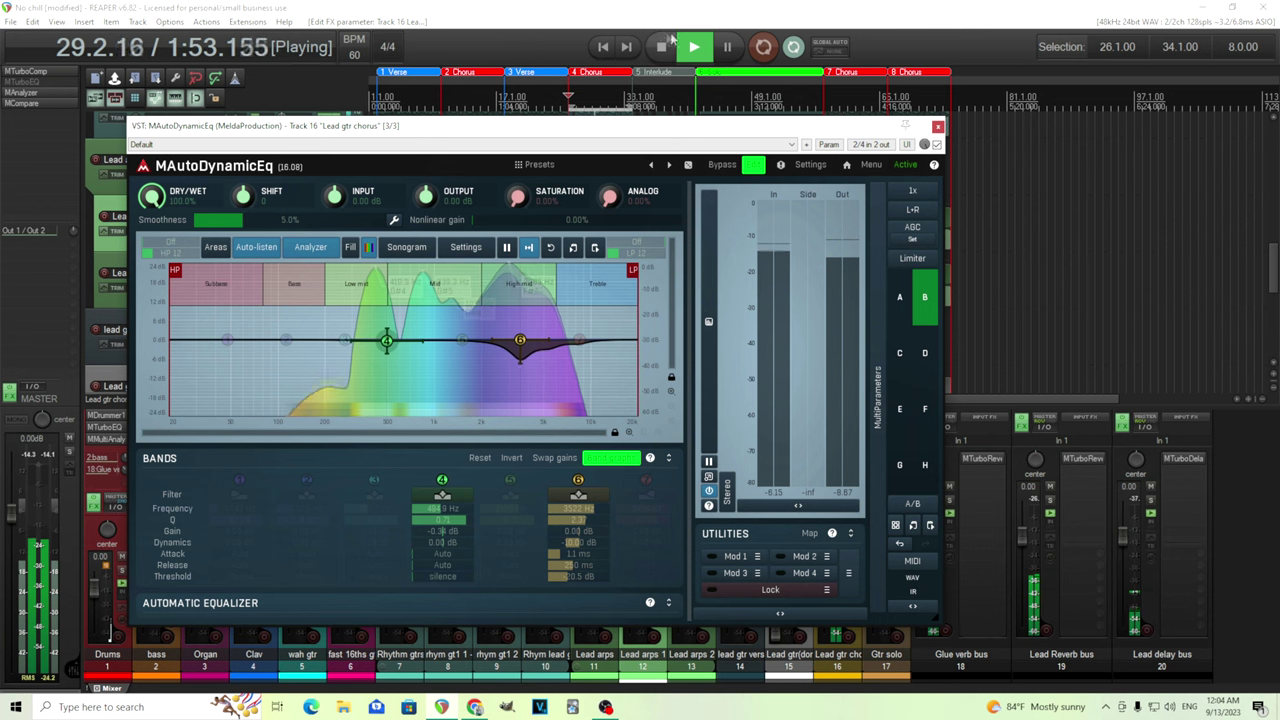
{"action": "key", "text": "space"}
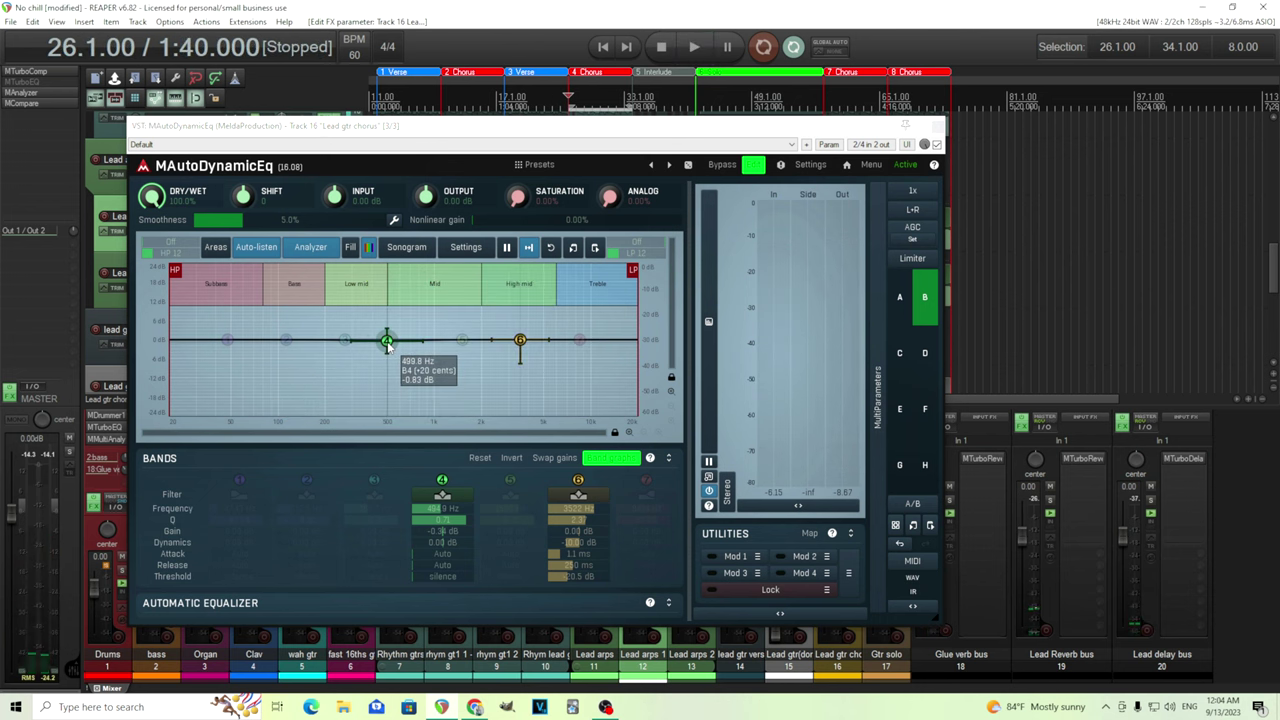
{"action": "double_click", "coordinate": [387, 342]}
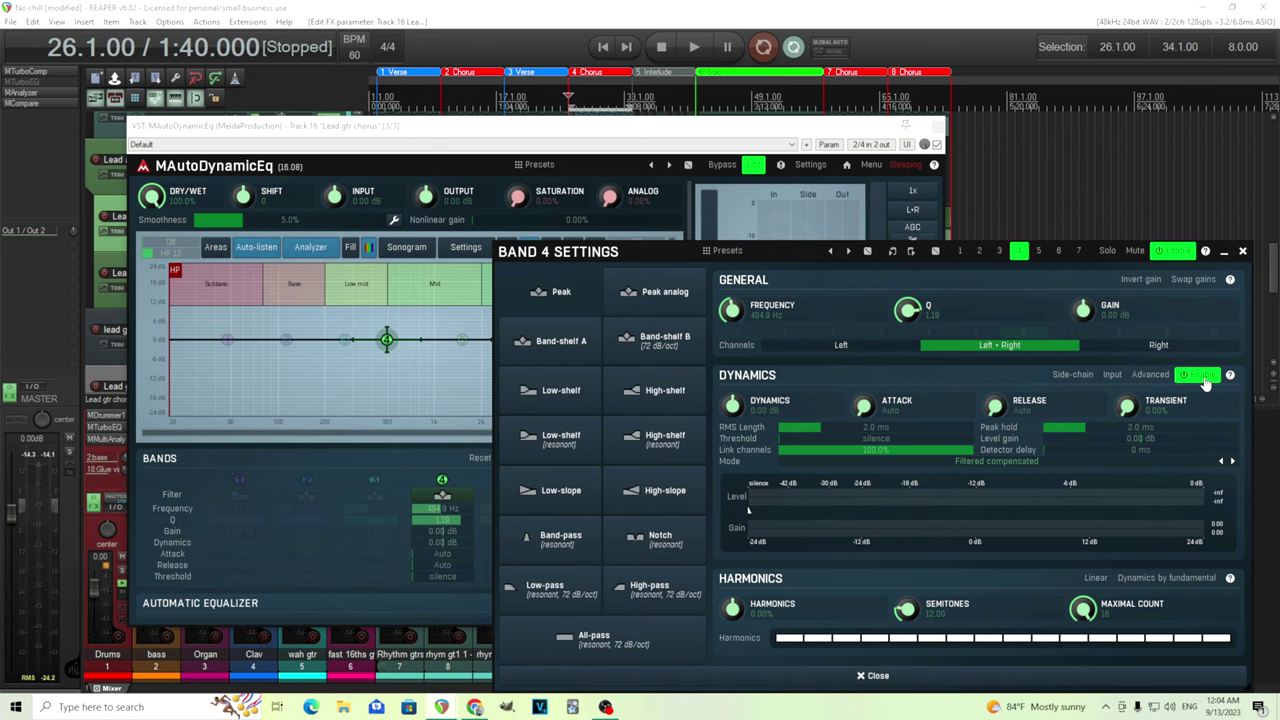
{"action": "left_click", "coordinate": [1242, 252]}
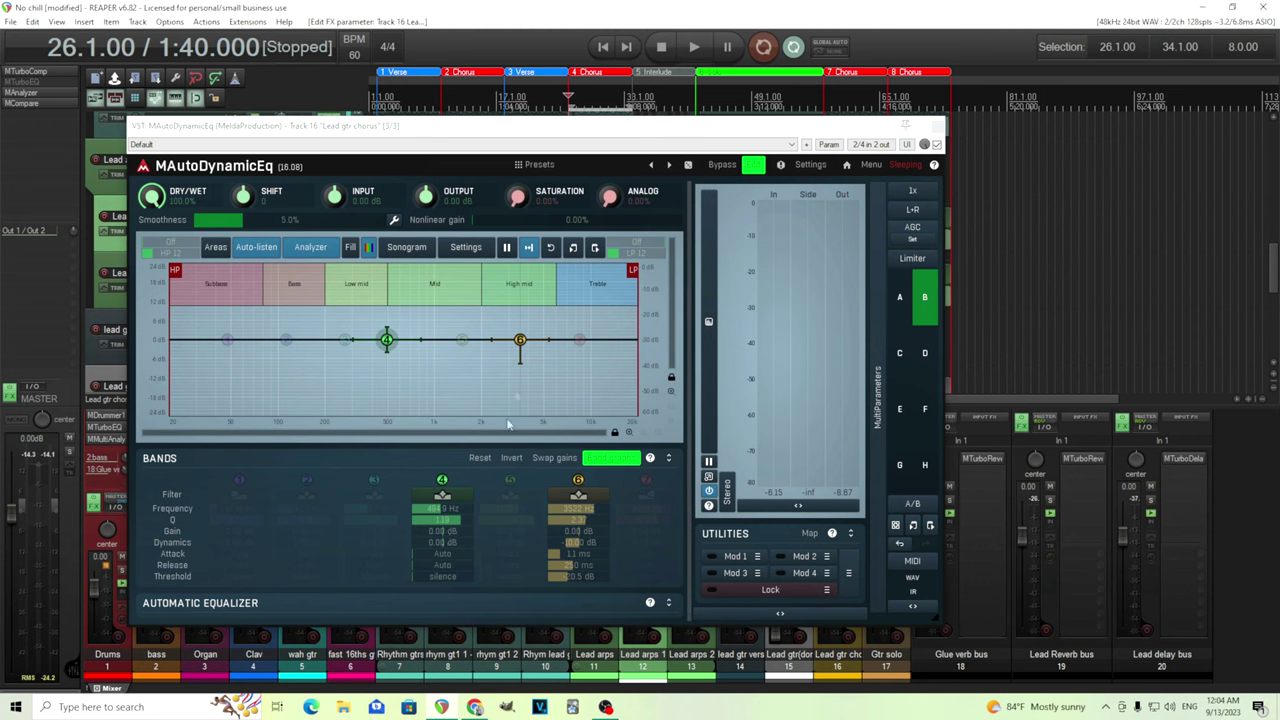
{"action": "key", "text": "space"}
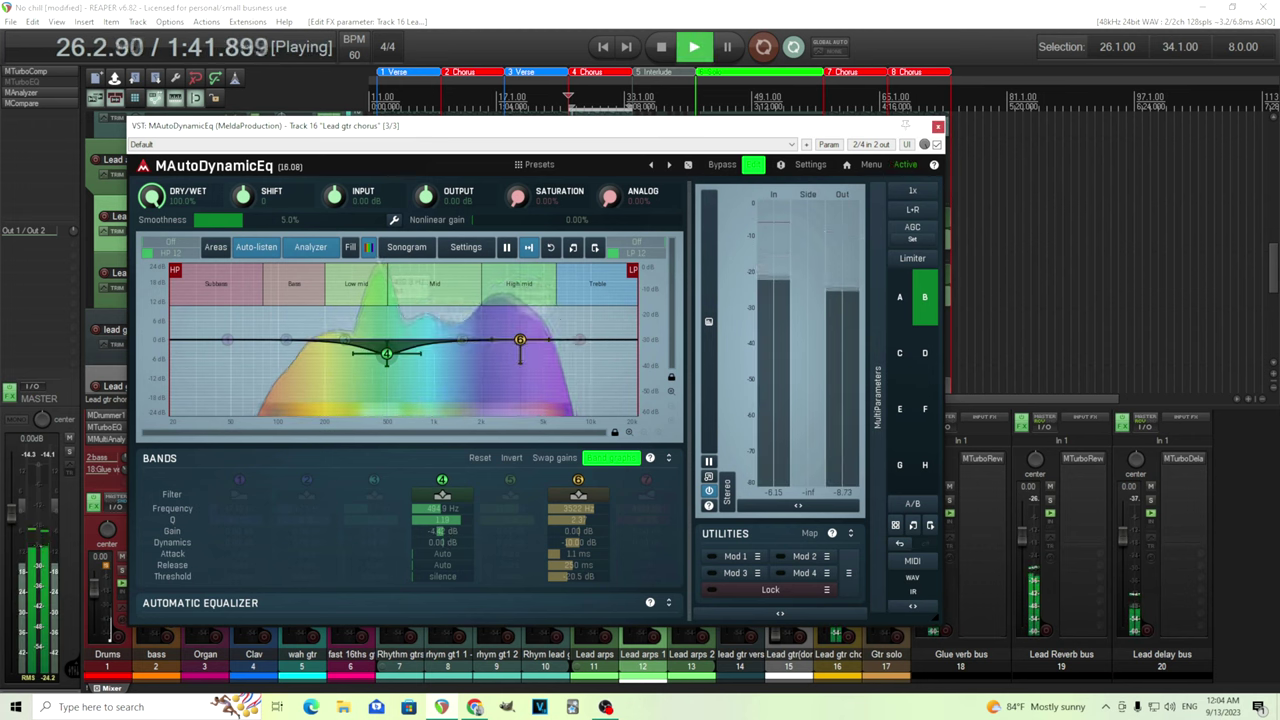
{"action": "mouse_move", "coordinate": [442, 531]}
{"action": "left_mouse_down"}
{"action": "mouse_move", "coordinate": [442, 614]}
{"action": "mouse_move", "coordinate": [442, 555]}
{"action": "left_mouse_up"}
{"action": "key", "text": "space"}
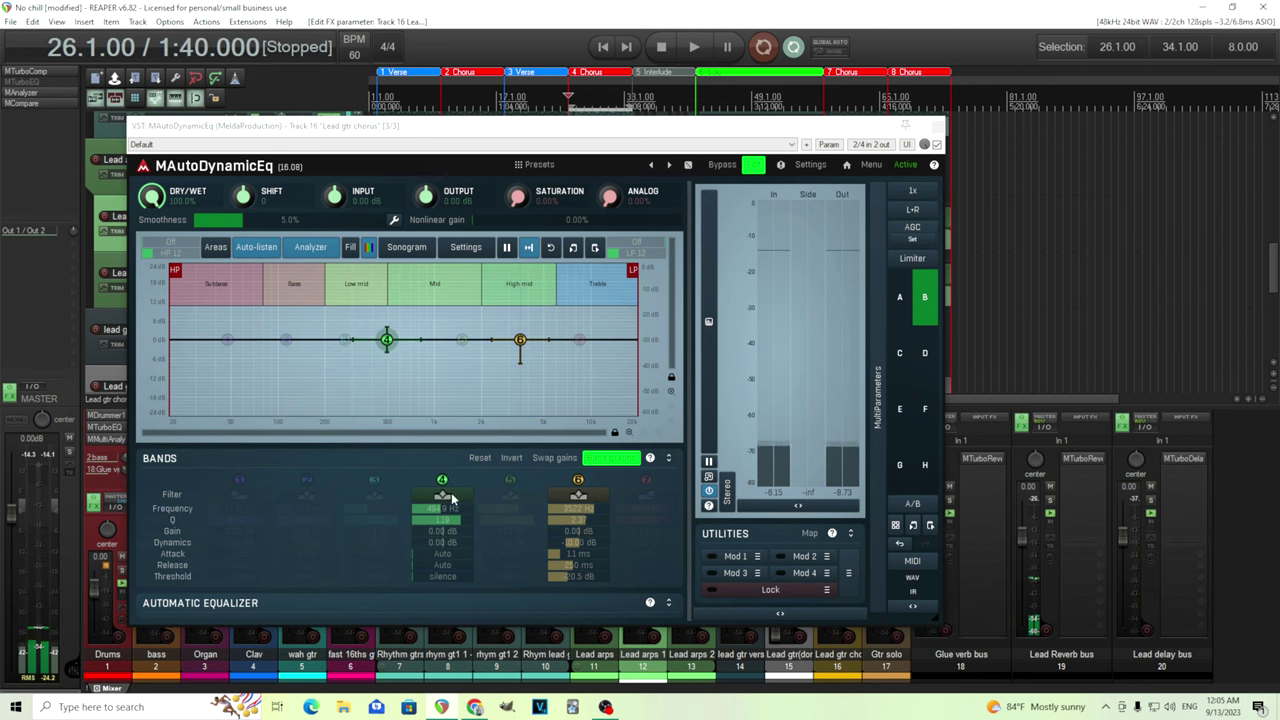
Give band 4 a -12 dB dynamics amount and a 250 ms release.
{"action": "left_click", "coordinate": [443, 496]}
{"action": "double_click", "coordinate": [744, 402]}
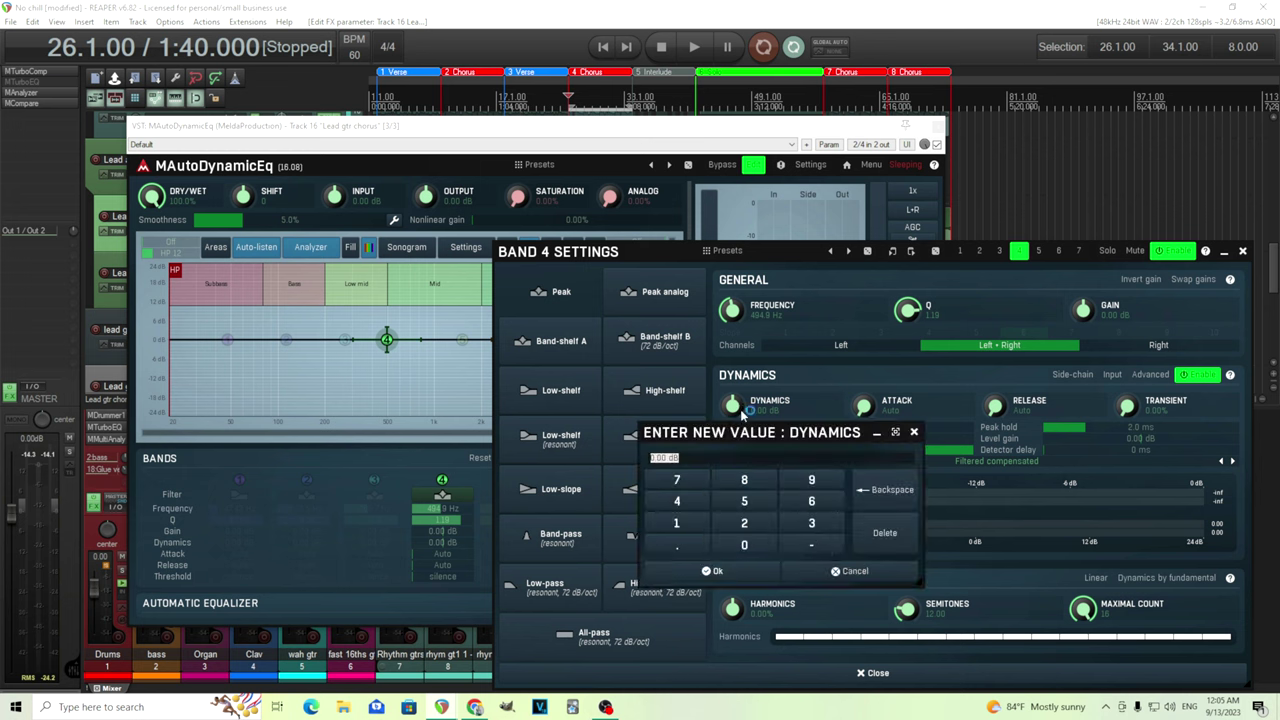
{"action": "left_click", "coordinate": [684, 530]}
{"action": "left_click", "coordinate": [740, 528]}
{"action": "left_click", "coordinate": [714, 571]}
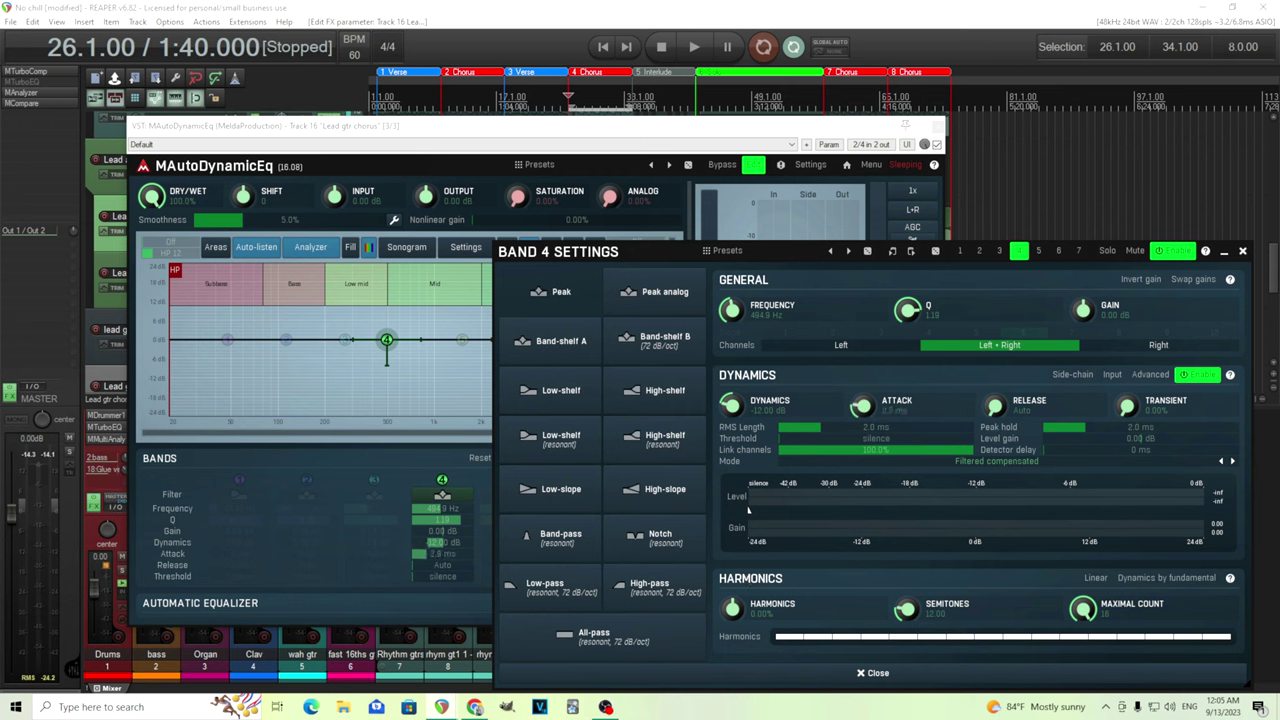
{"action": "double_click", "coordinate": [997, 407]}
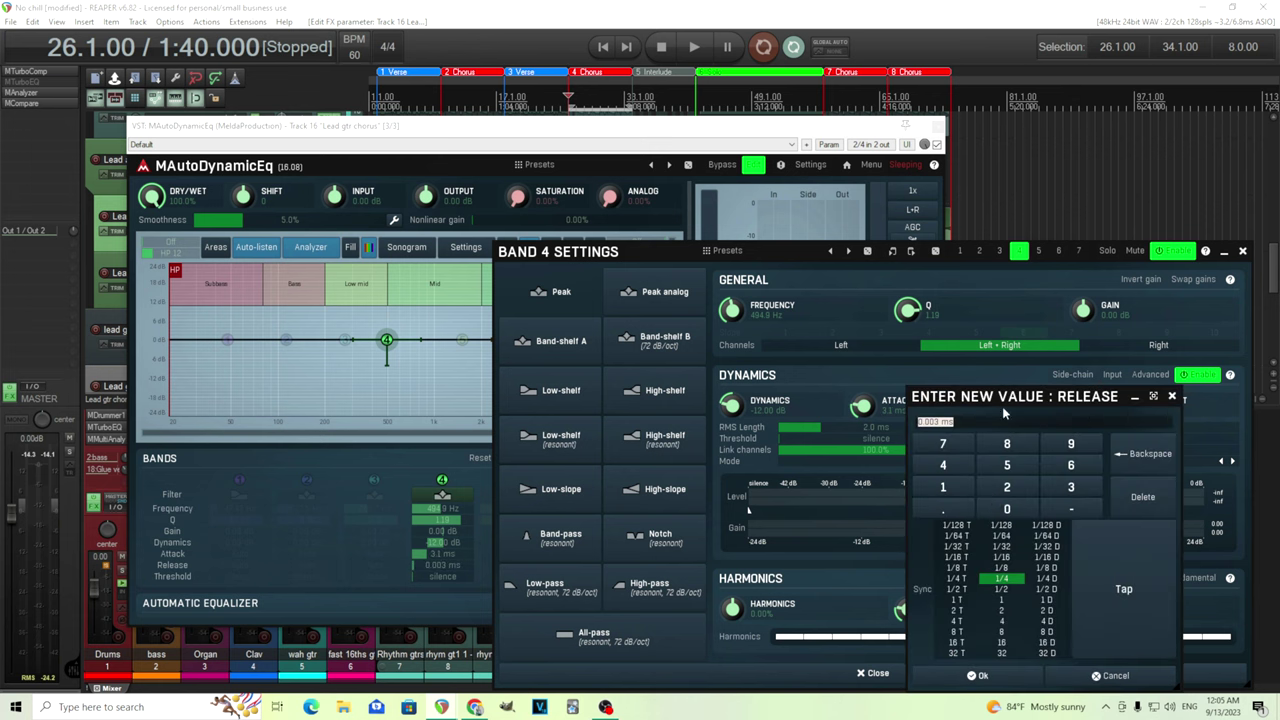
{"action": "left_click", "coordinate": [1007, 511]}
{"action": "left_click", "coordinate": [1008, 678]}
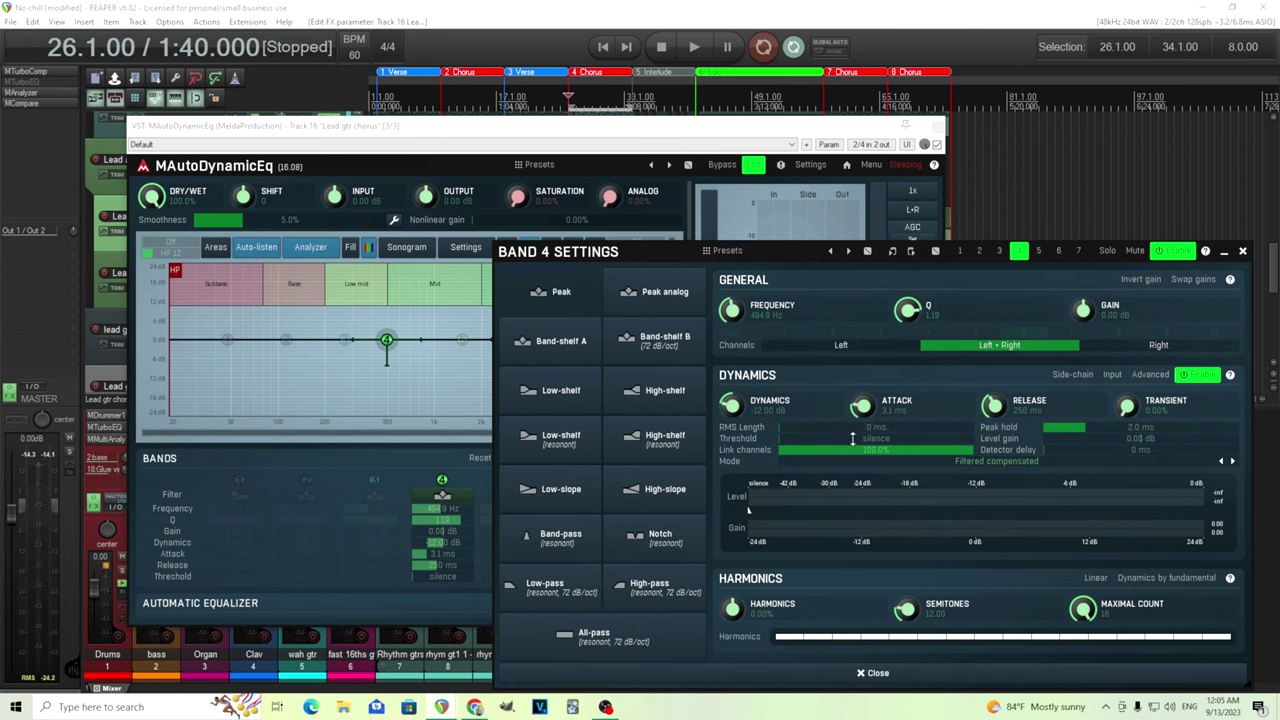
Set band 4's threshold to about -23.9 dB while auditioning playback.
{"action": "left_click_drag", "start_coordinate": [852, 438], "coordinate": [852, 418]}
{"action": "left_click", "coordinate": [694, 47]}
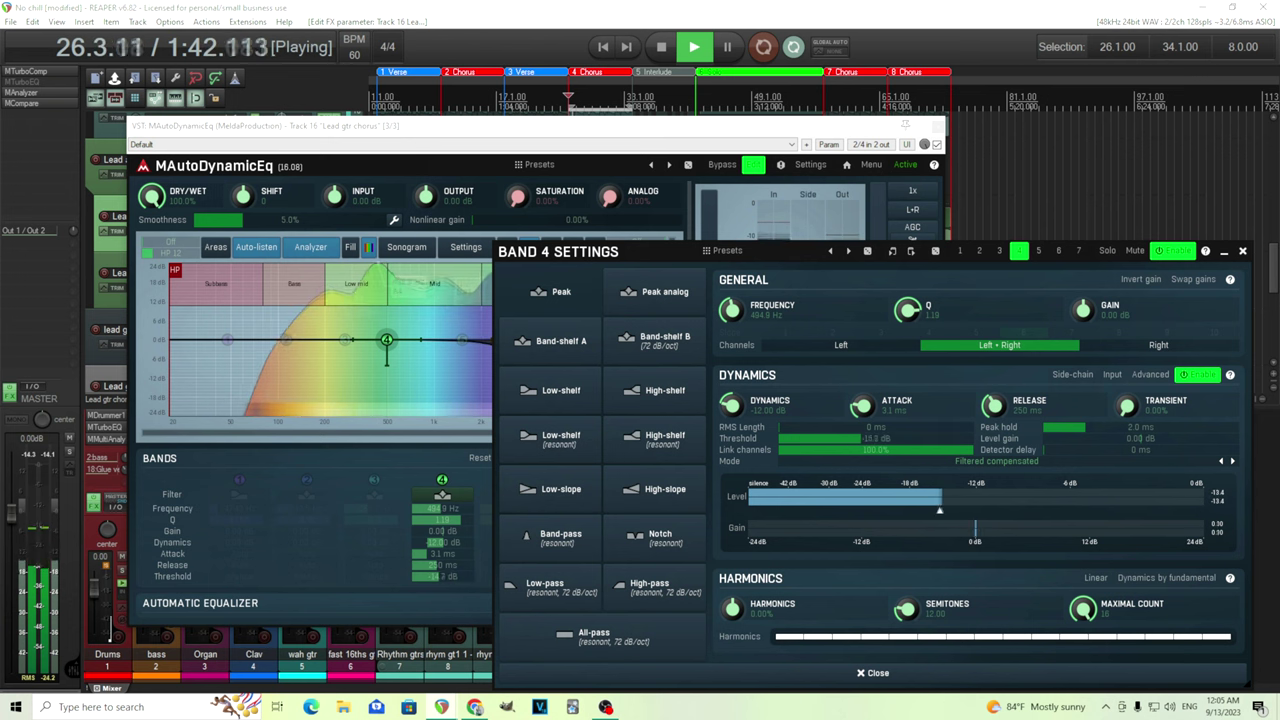
{"action": "left_click_drag", "start_coordinate": [852, 418], "coordinate": [852, 443]}
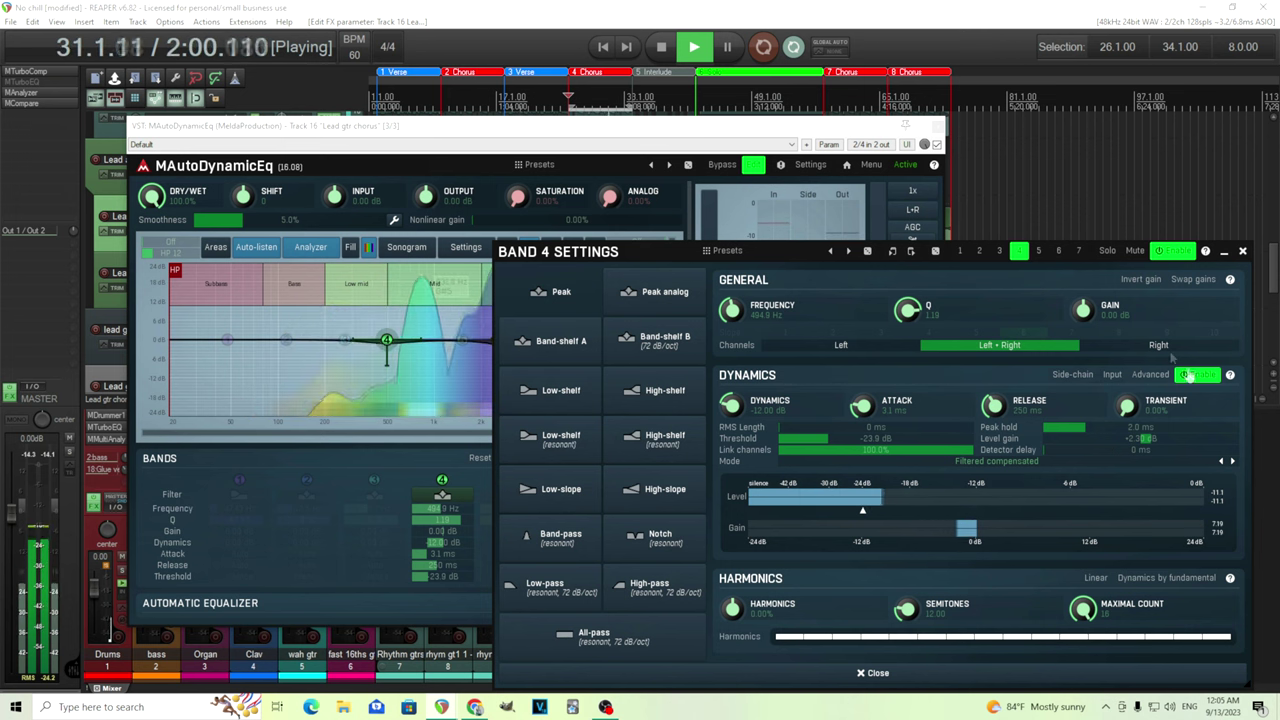
A/B band 4's dynamics off and on during playback, leave them enabled, and close its settings.
{"action": "key", "text": "space"}
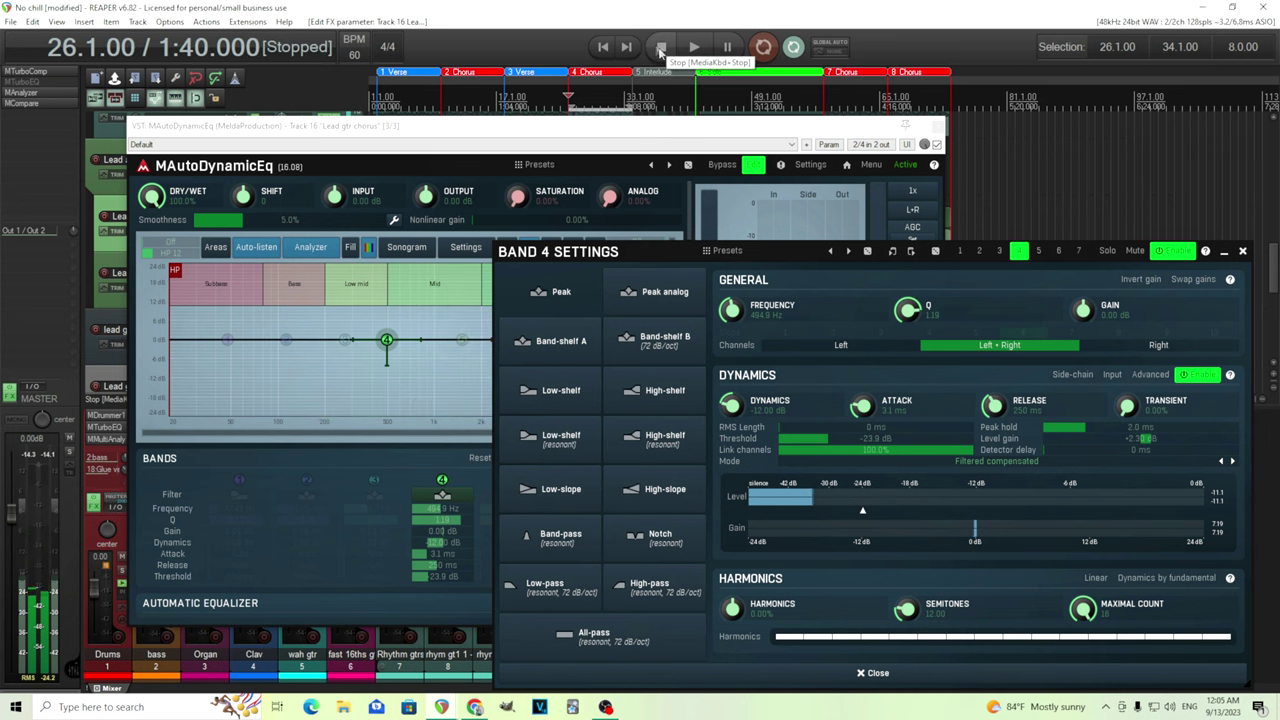
{"action": "left_click_drag", "start_coordinate": [633, 255], "coordinate": [561, 246]}
{"action": "key", "text": "space"}
{"action": "left_click", "coordinate": [1130, 366]}
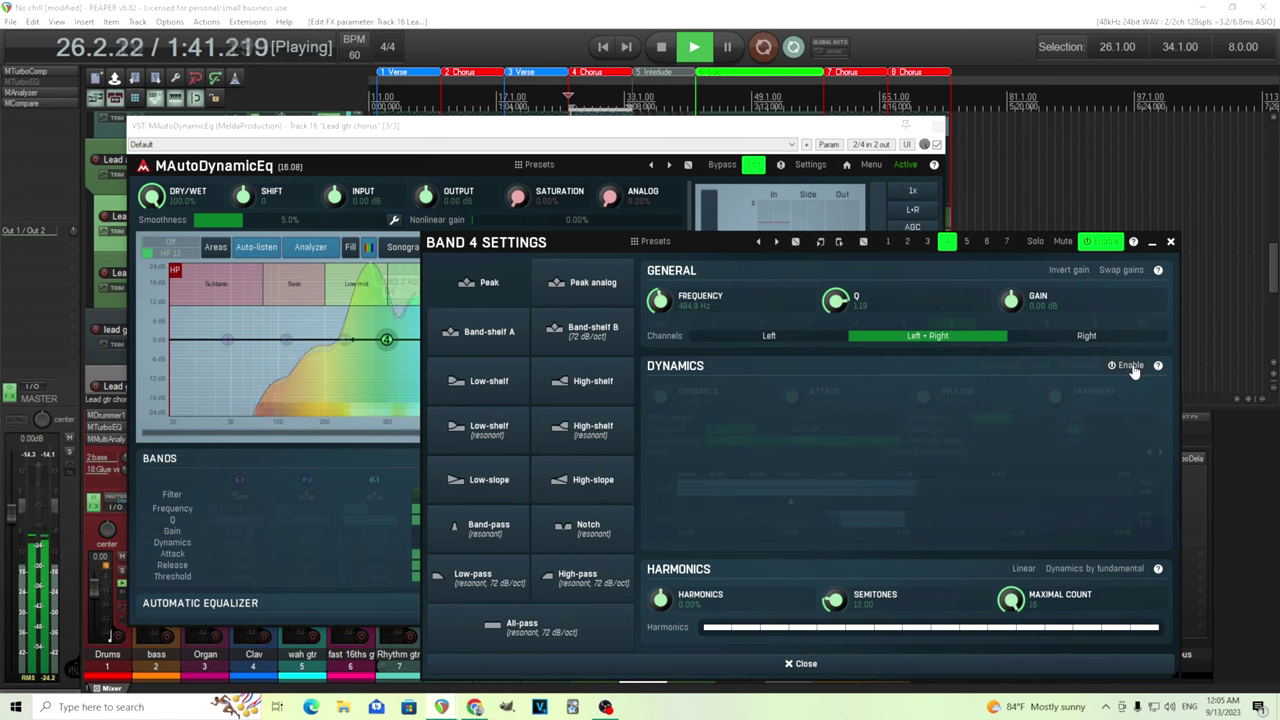
{"action": "left_click", "coordinate": [1130, 366]}
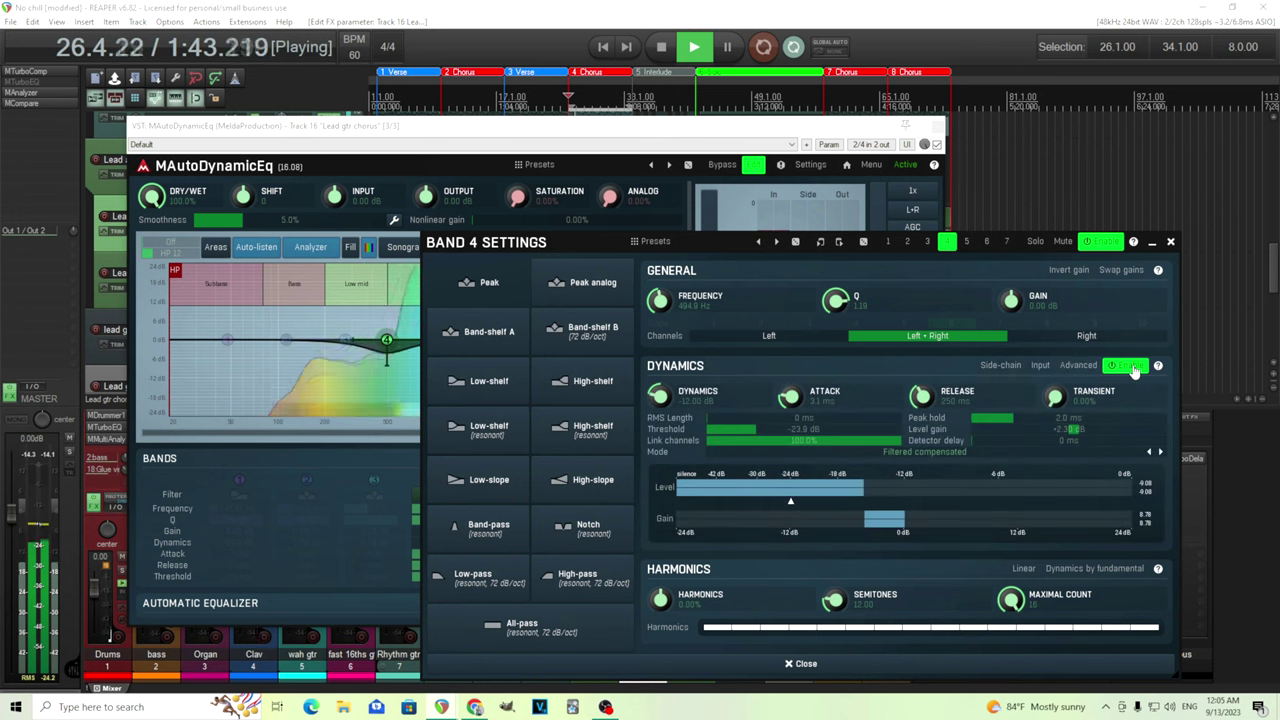
{"action": "left_click", "coordinate": [664, 50]}
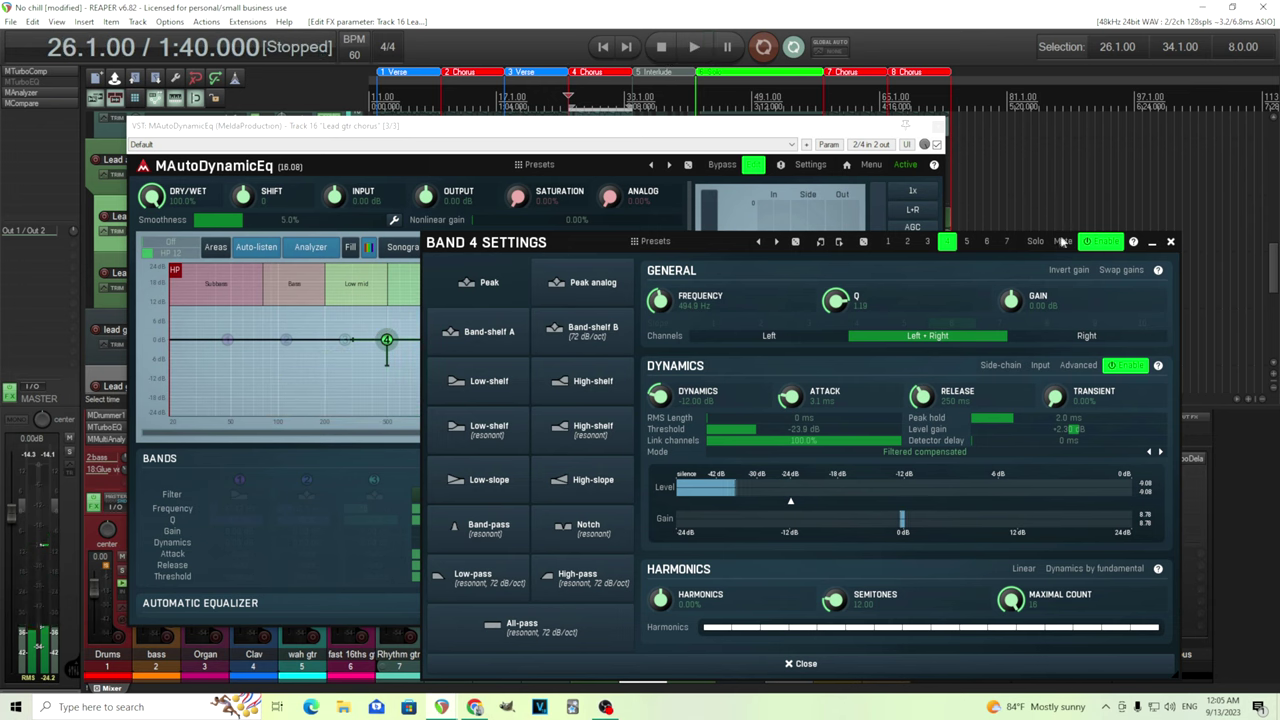
{"action": "left_click", "coordinate": [1172, 243]}
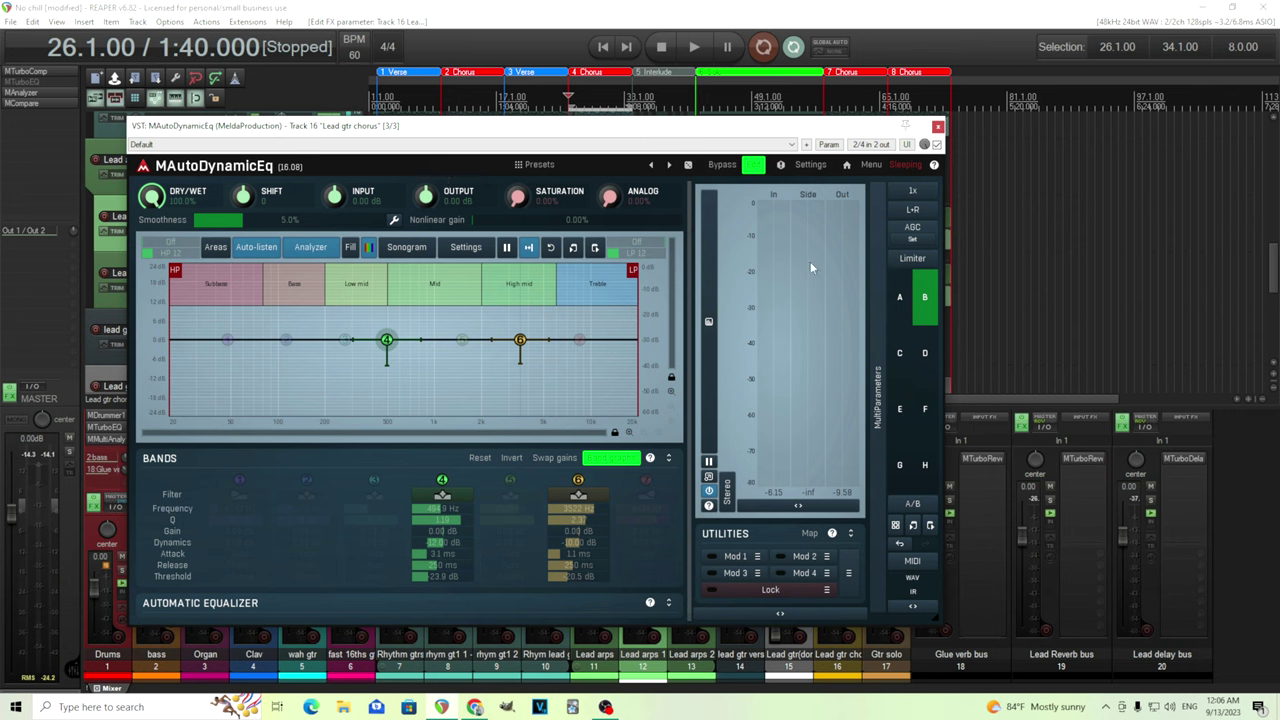
Use AGC during playback to set the MAutoDynamicEq output gain to -3.13 dB.
{"action": "left_click", "coordinate": [695, 55]}
{"action": "left_click", "coordinate": [914, 236]}
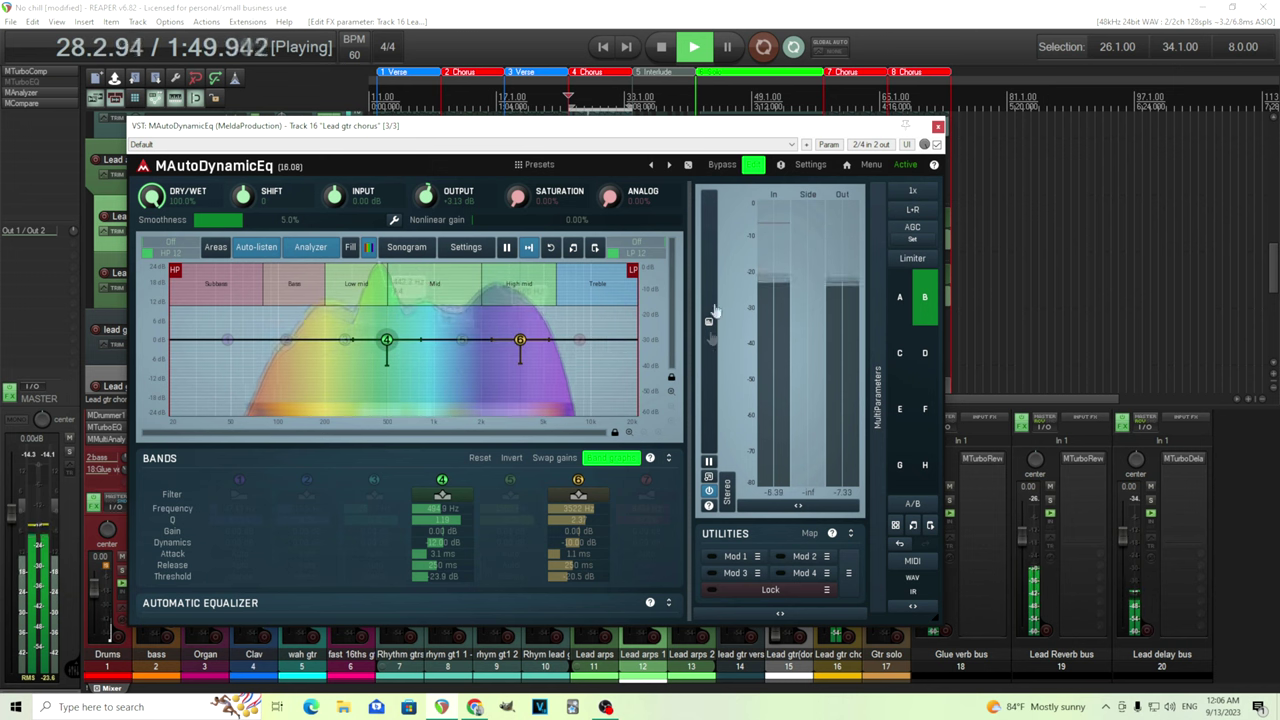
{"action": "left_click", "coordinate": [666, 48]}
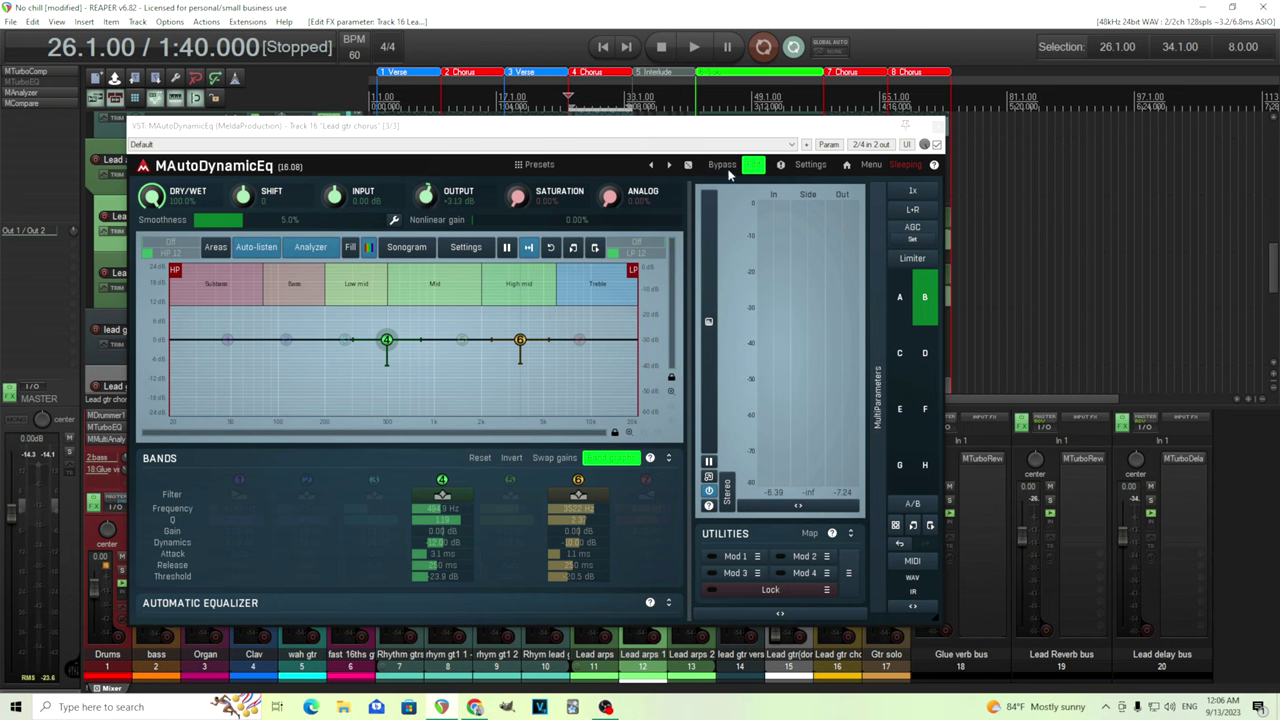
{"action": "left_click", "coordinate": [730, 168]}
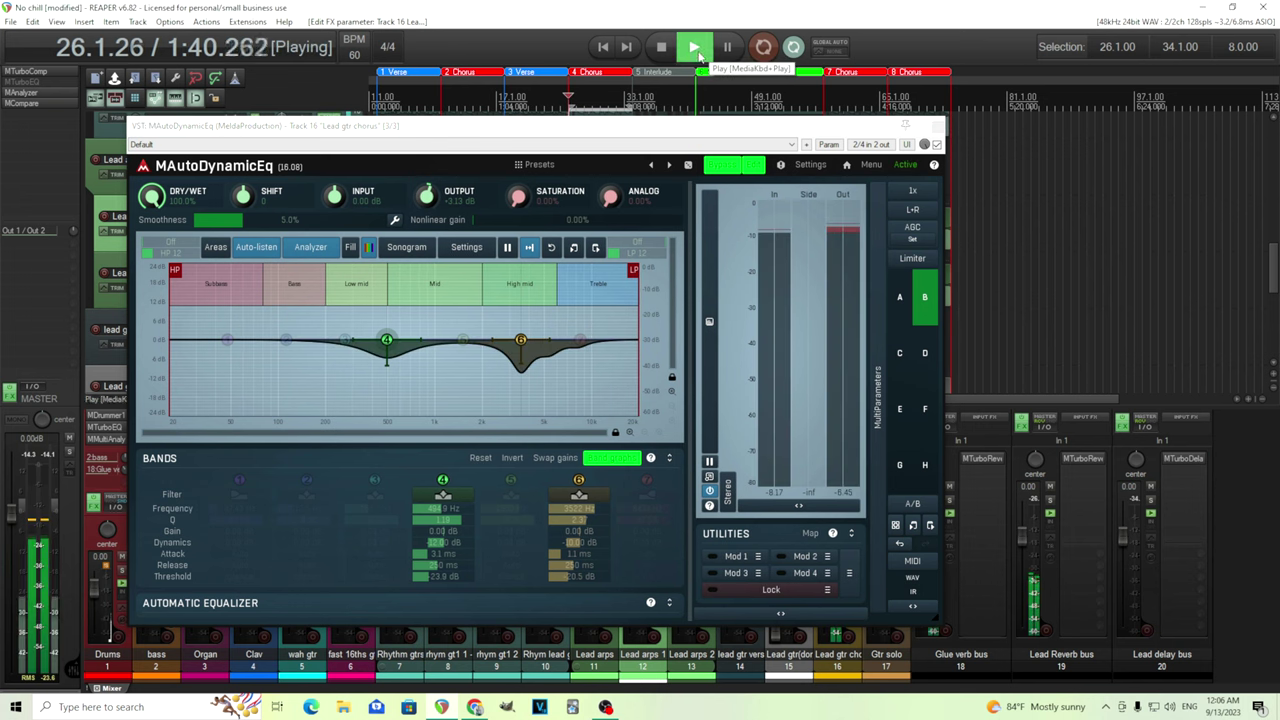
{"action": "left_click", "coordinate": [723, 170]}
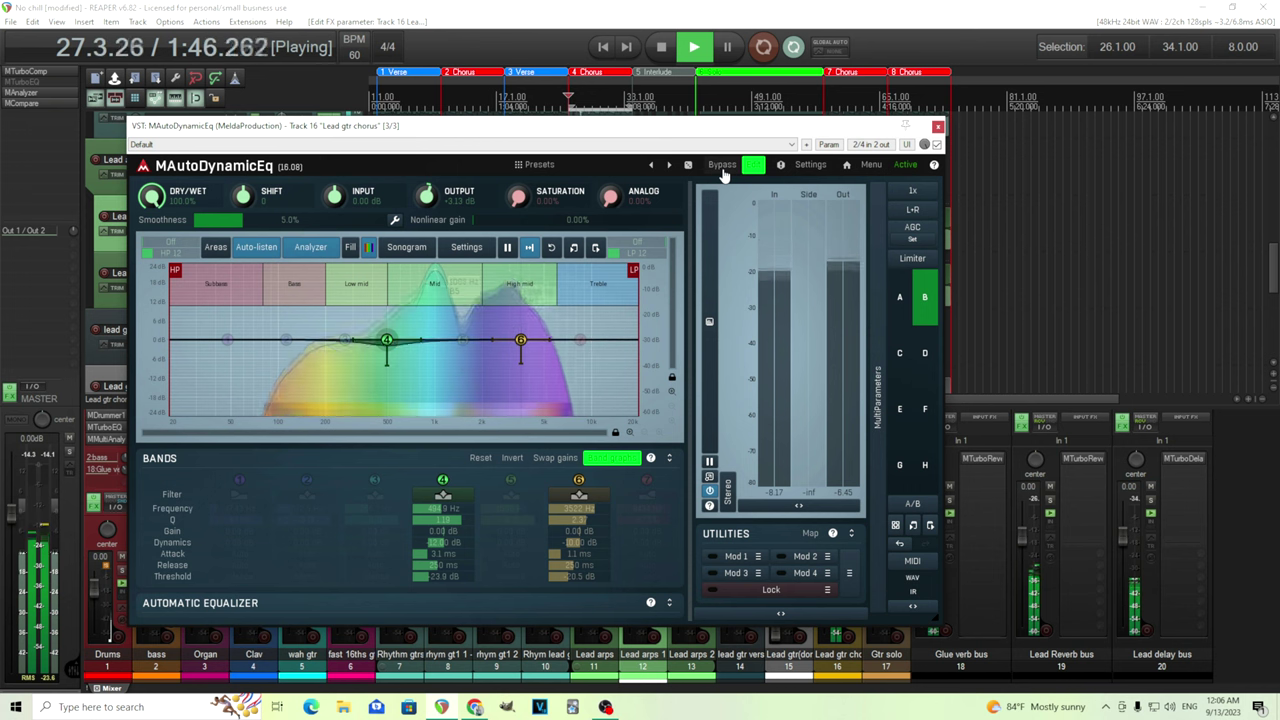
{"action": "left_click", "coordinate": [722, 171]}
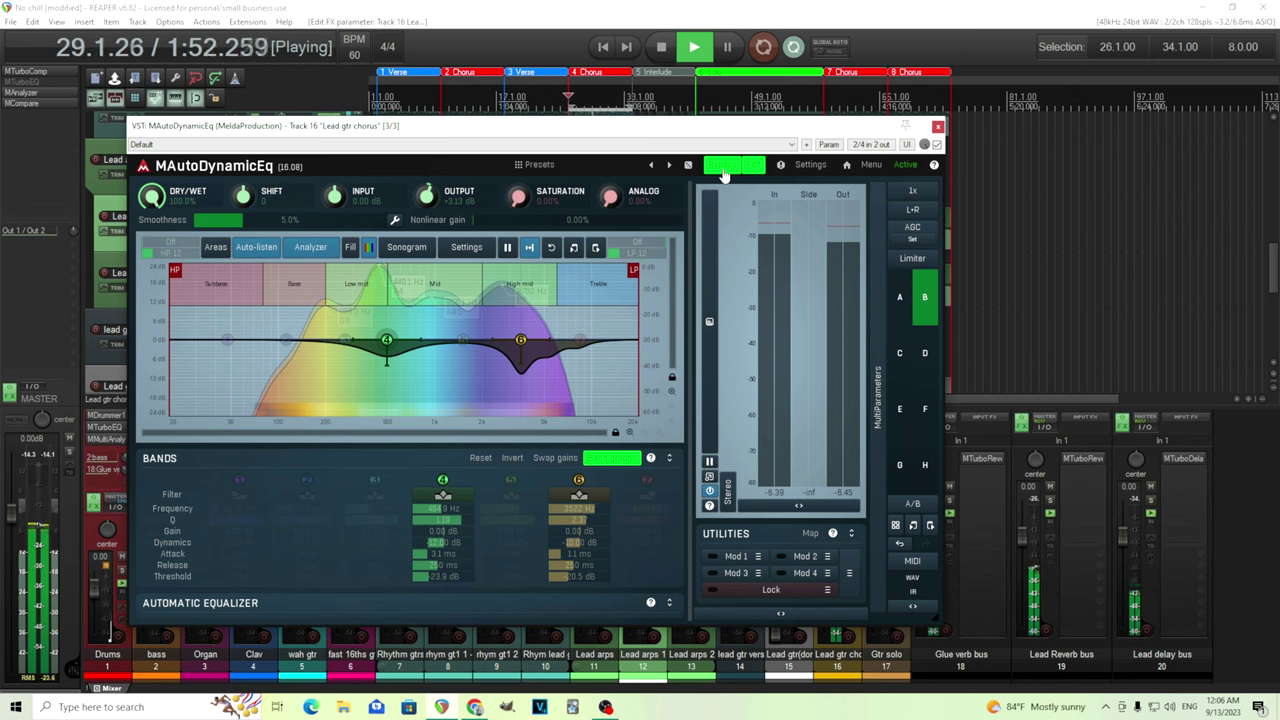
{"action": "left_click", "coordinate": [725, 172]}
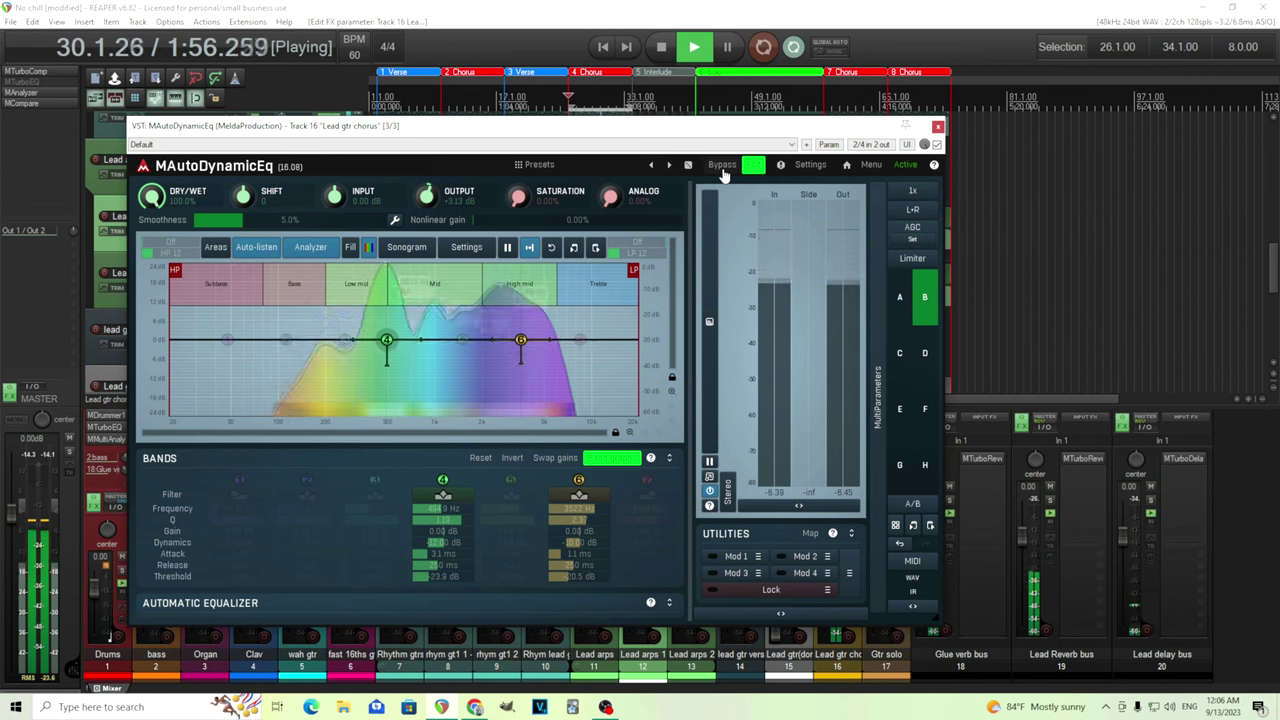
{"action": "left_click", "coordinate": [725, 172]}
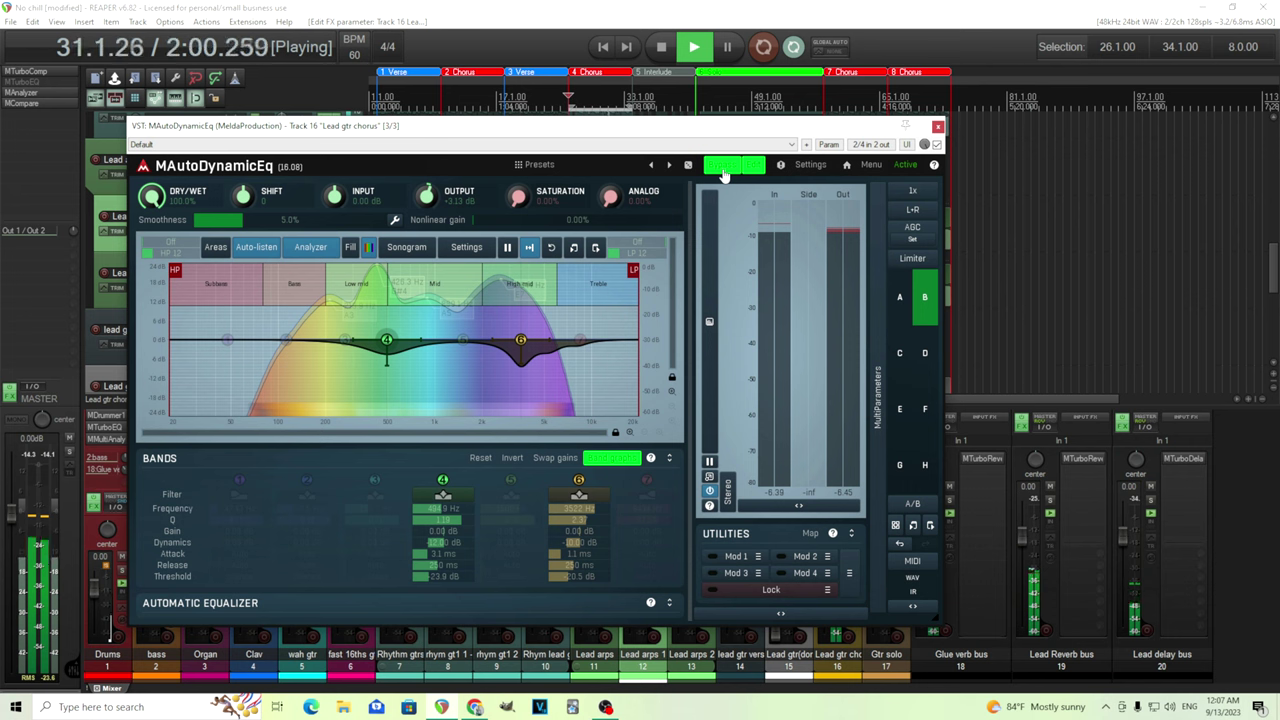
{"action": "left_click", "coordinate": [725, 170]}
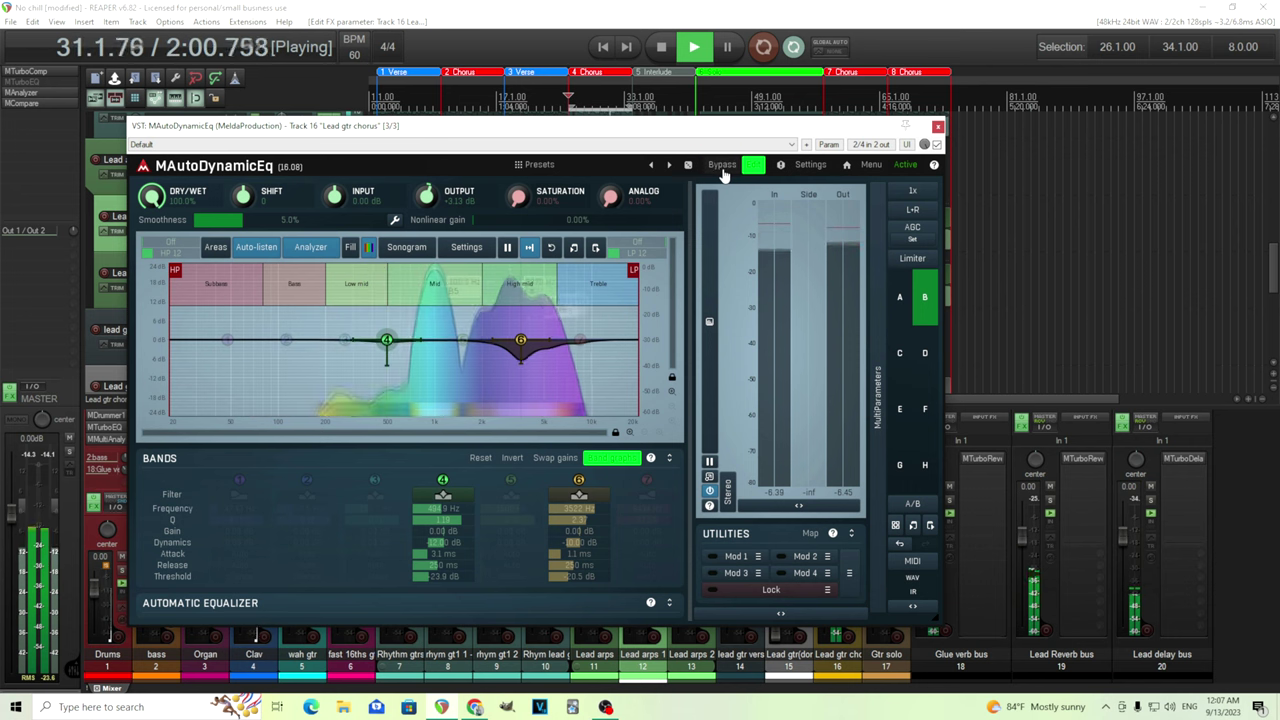
{"action": "left_click", "coordinate": [664, 48]}
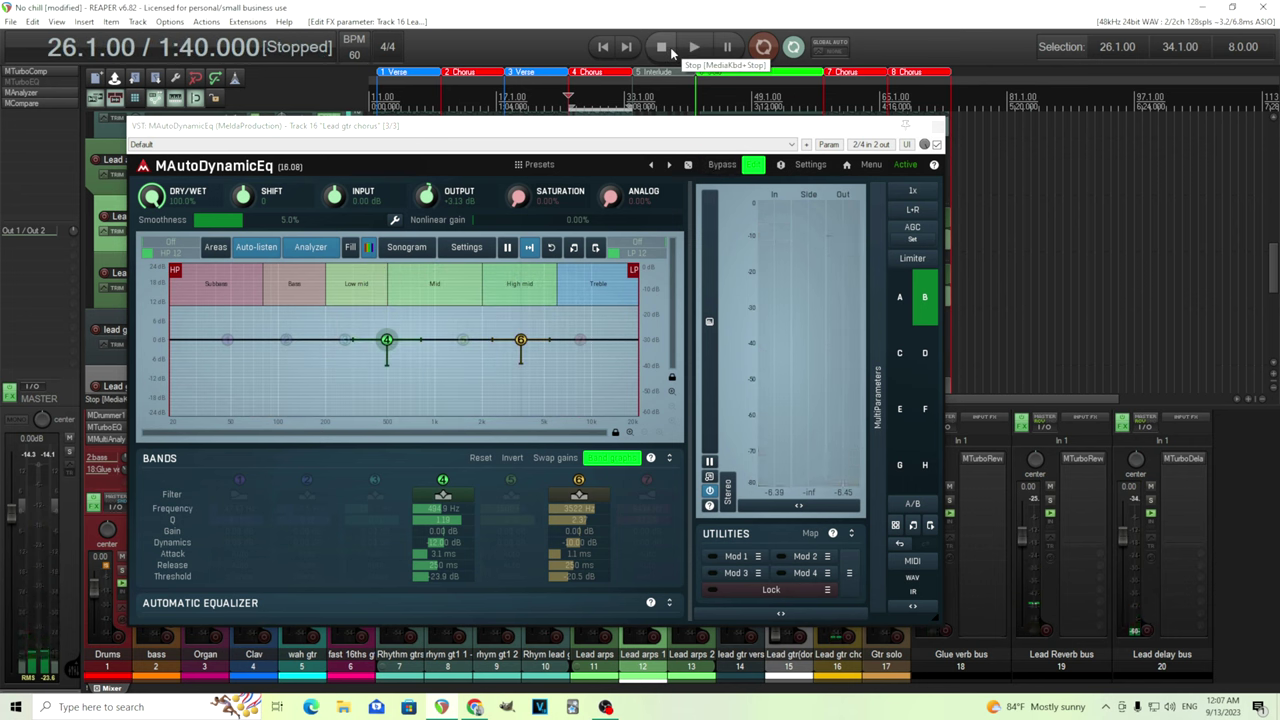